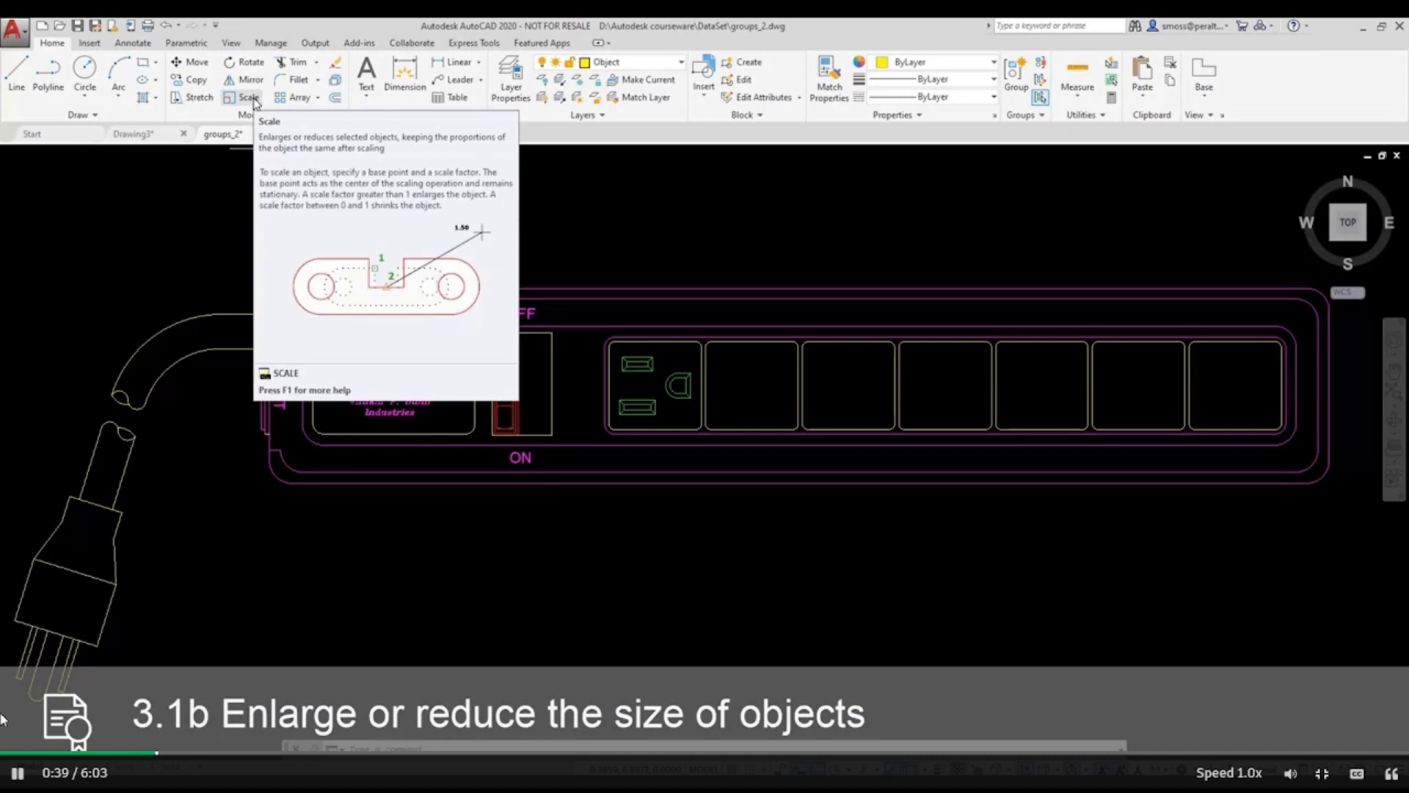
left_click(255, 102)
left_click(515, 217)
left_click(383, 226)
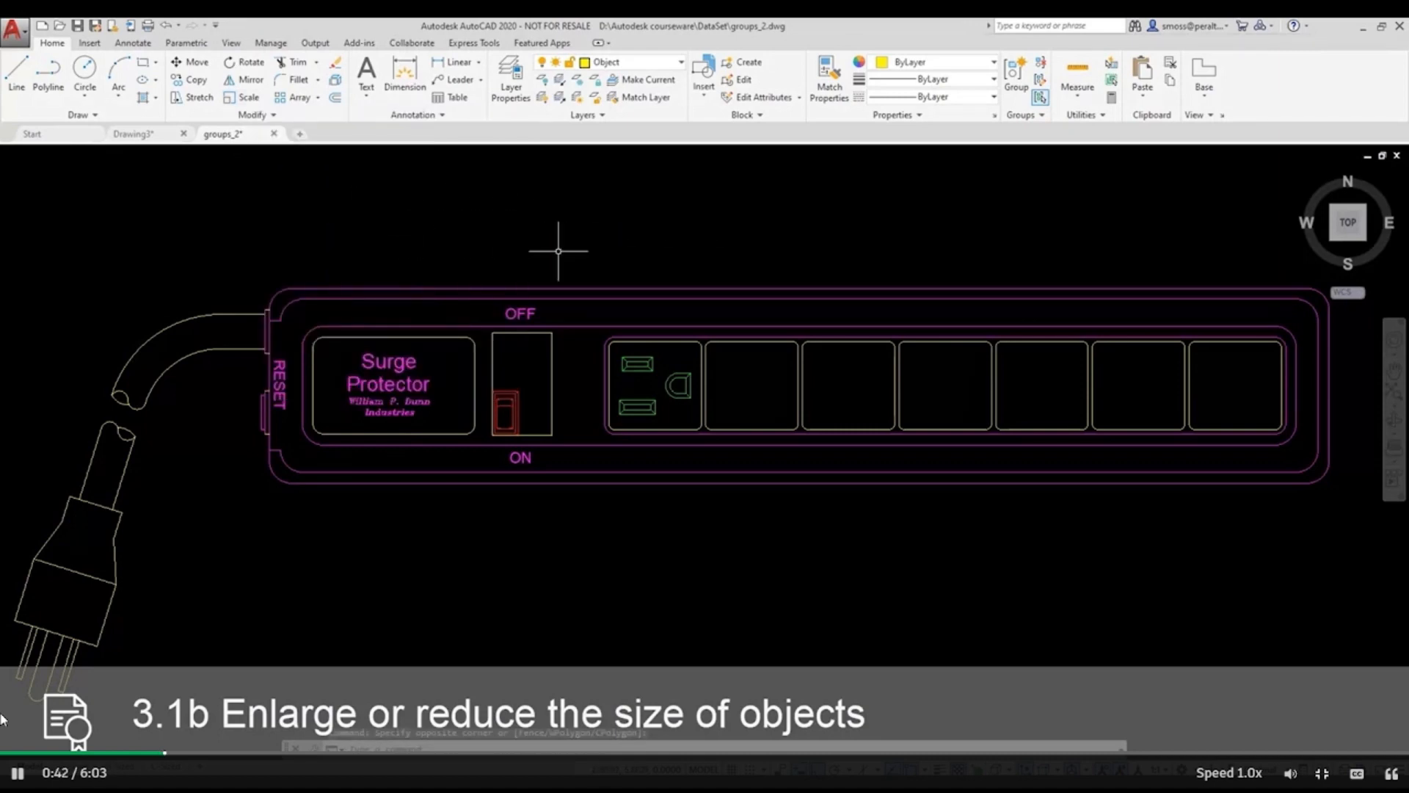
- Start the Scale command and choose the red switch between the OFF and ON labels as the object to scale
scroll(499, 385, "up", 2)
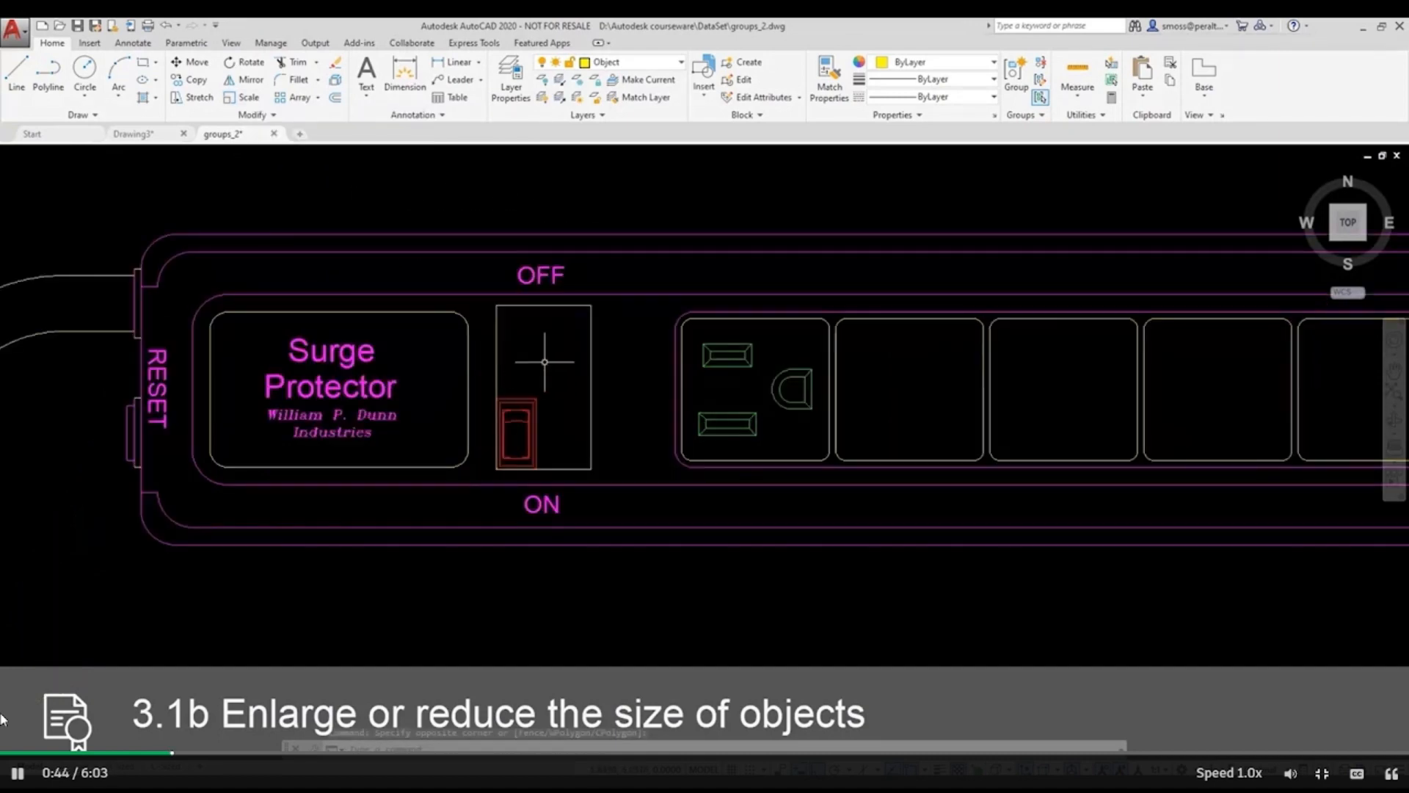
type("SC")
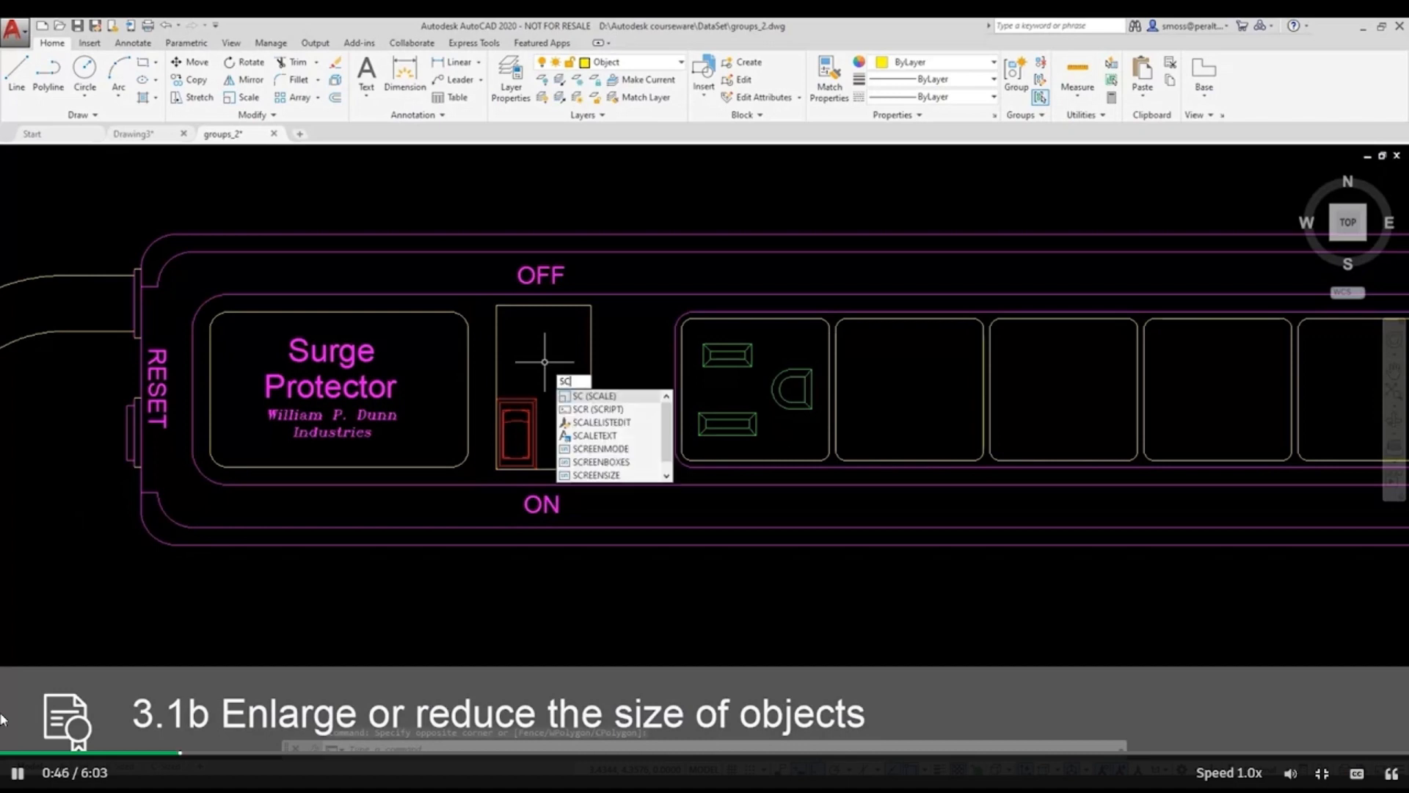
key("Return")
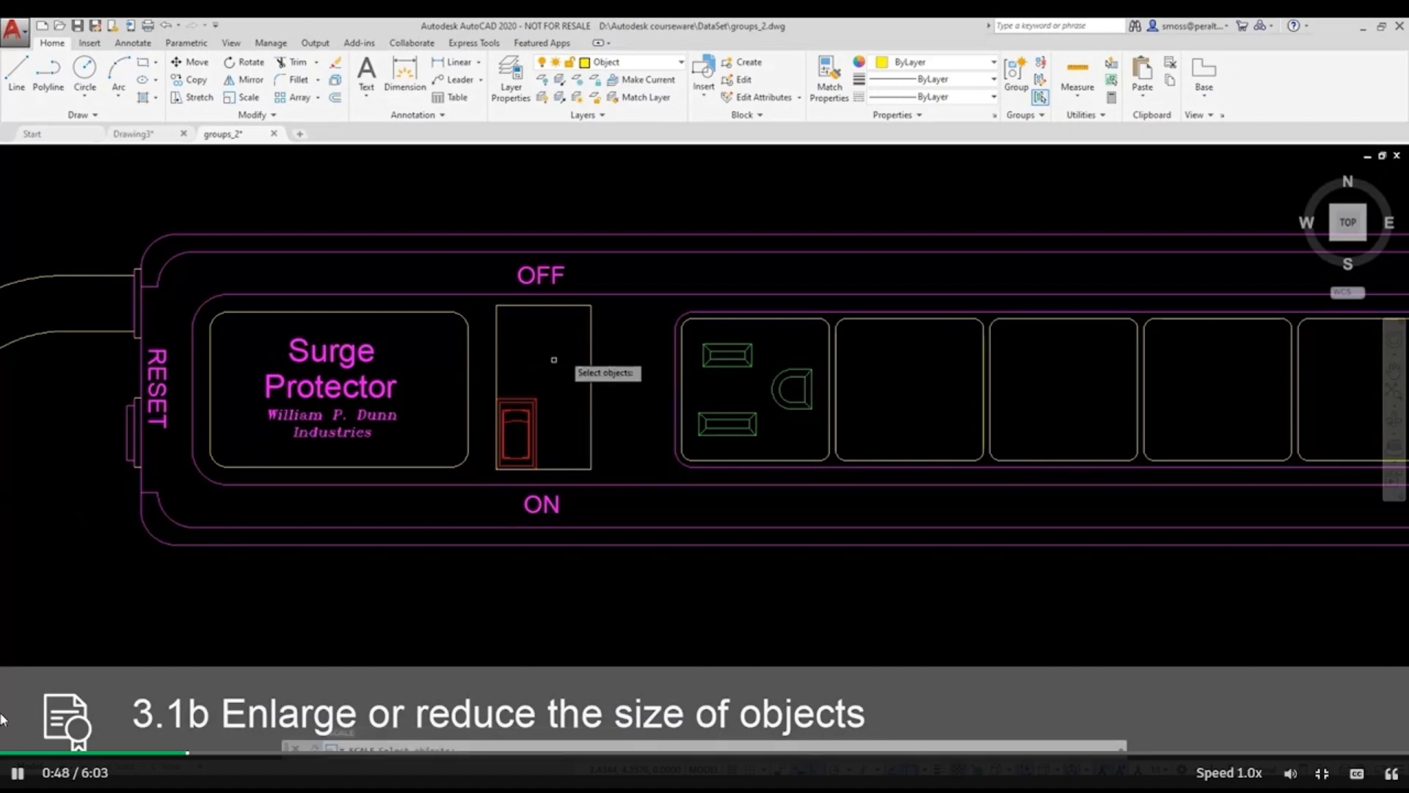
left_click(533, 401)
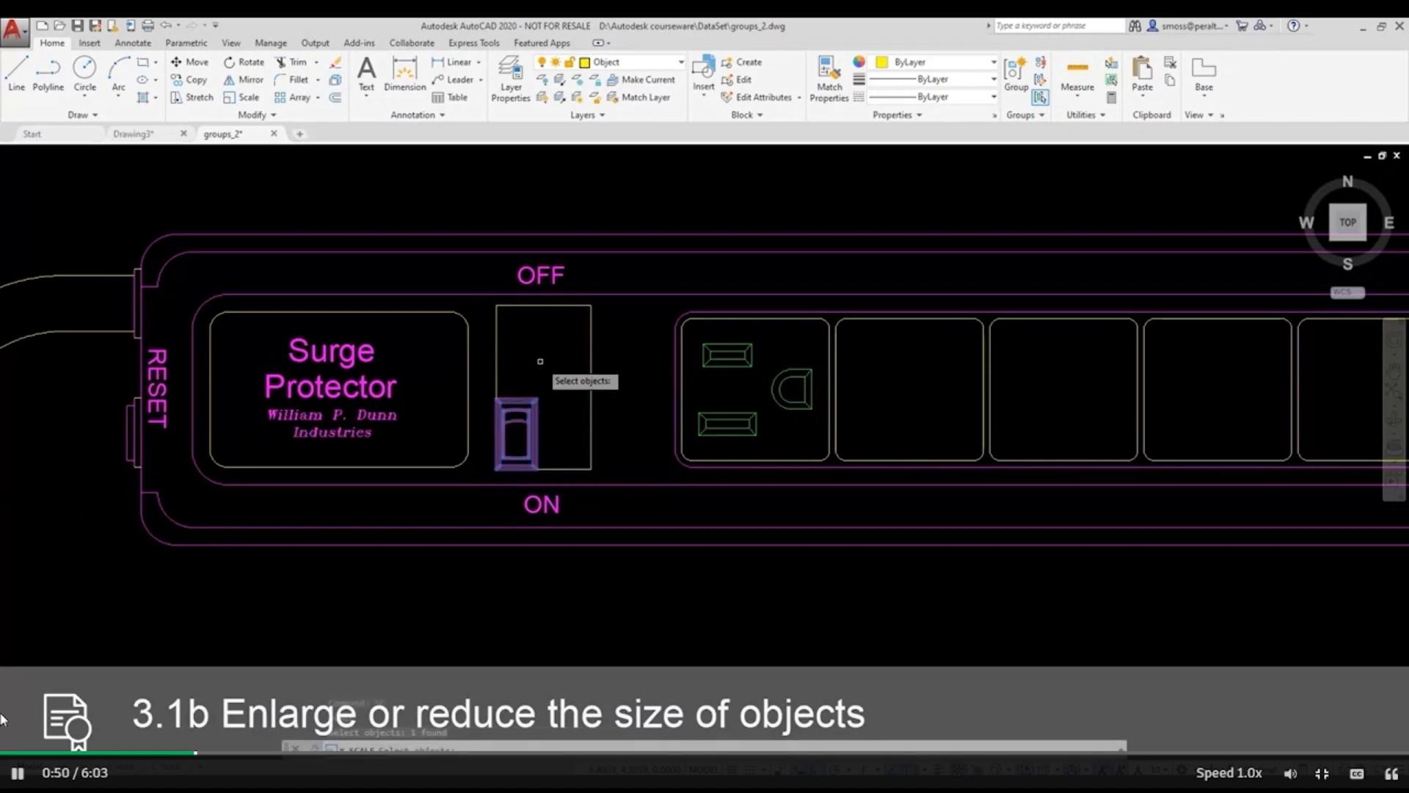
key("Return")
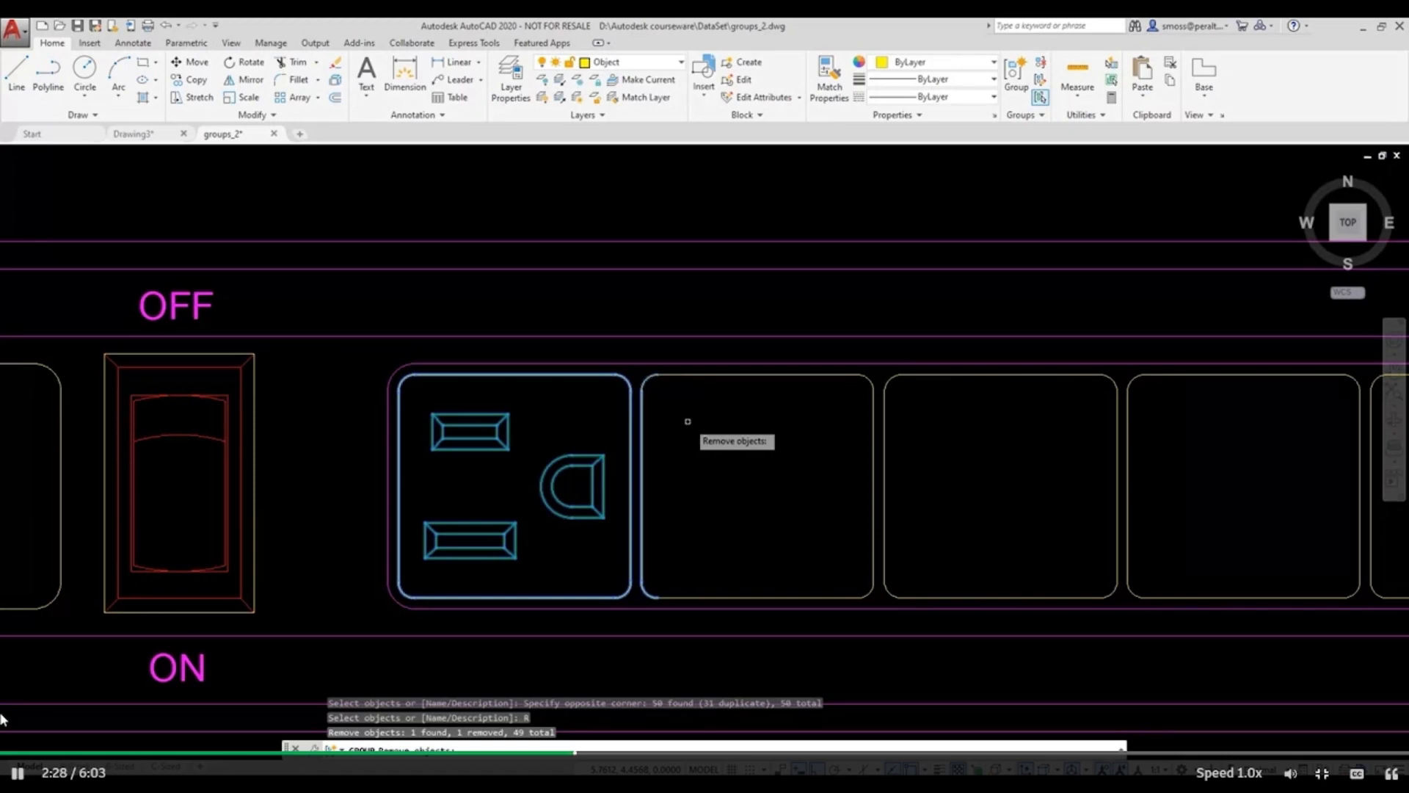
- Return the Group selection to adding mode and take the second socket frame's edges out of the selection
type("A")
key("Return")
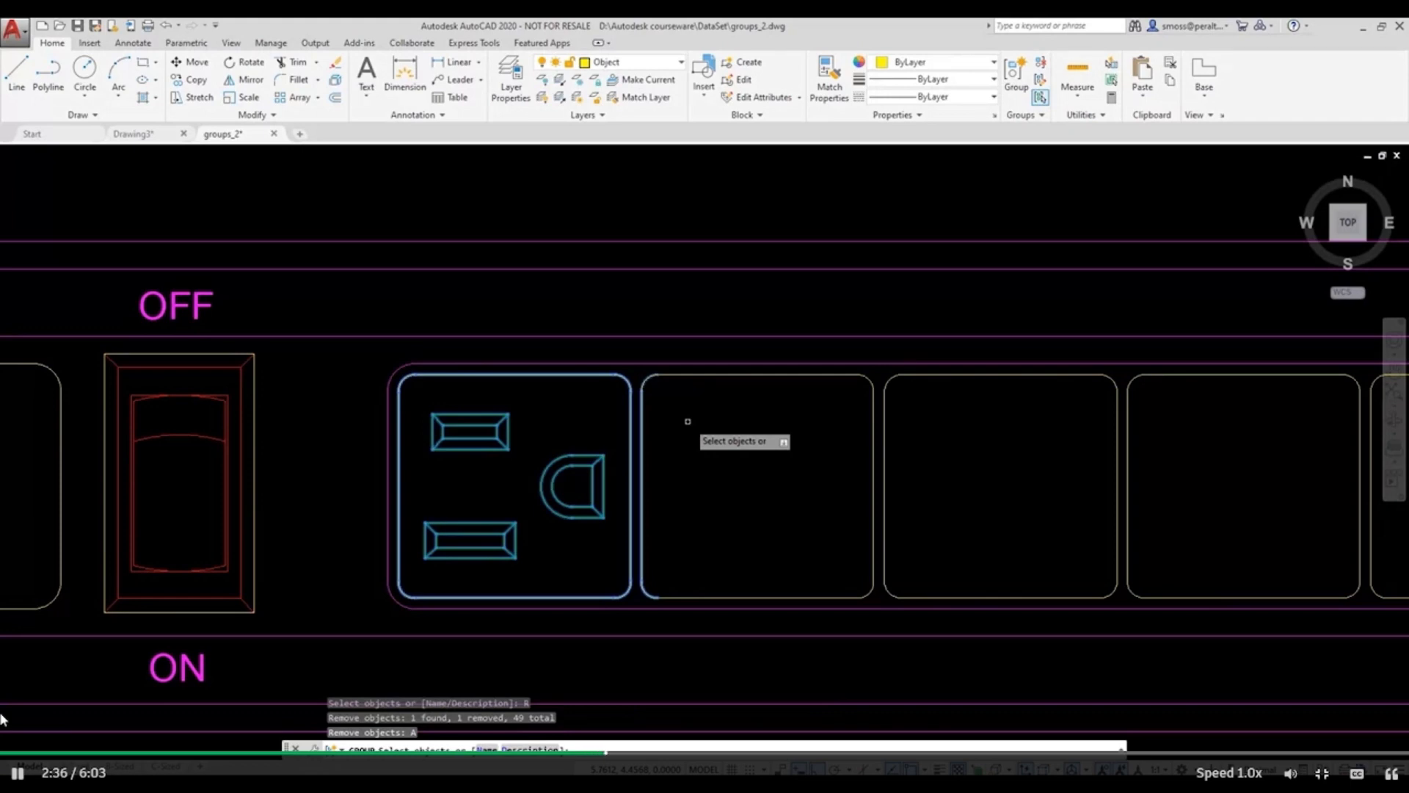
left_click(633, 349)
left_click(747, 593)
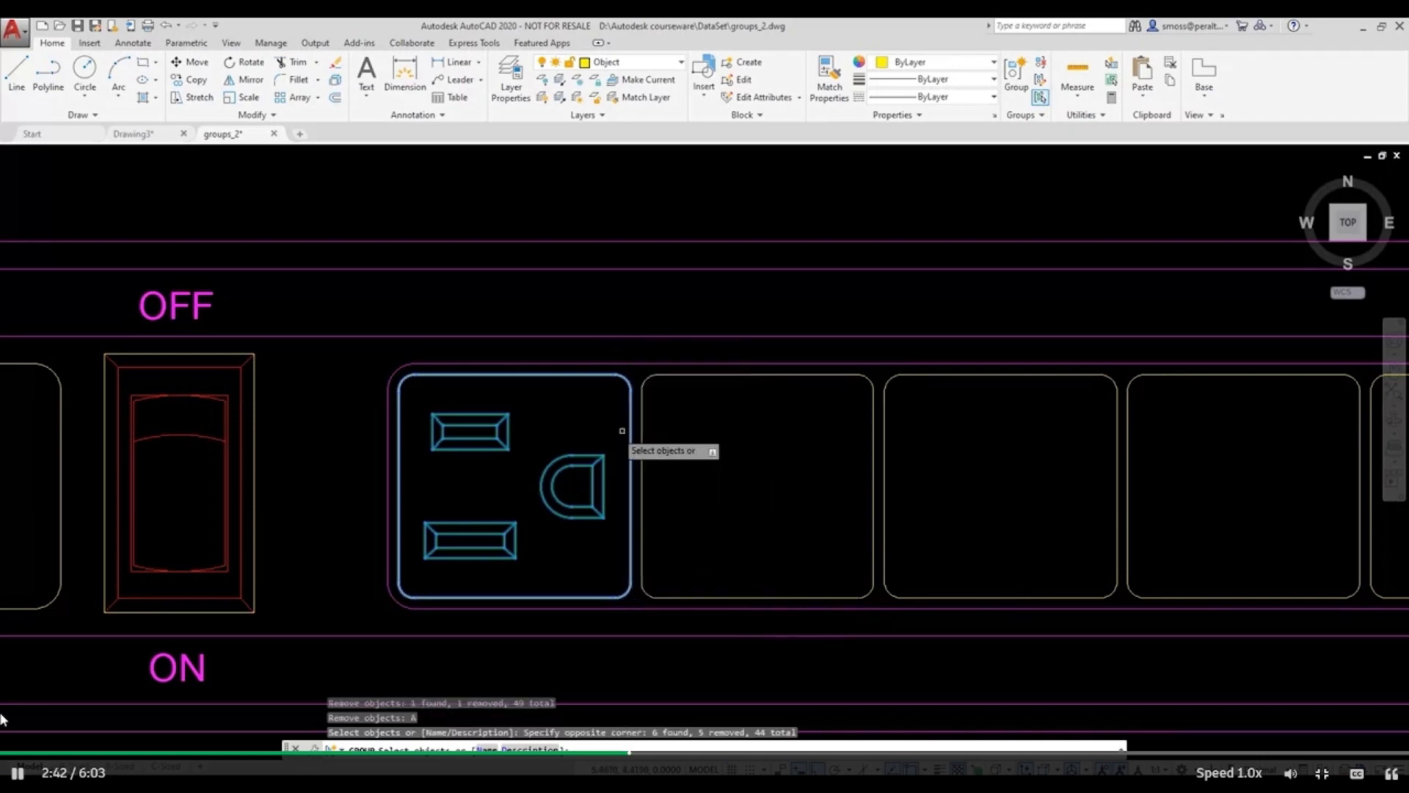
- Take the D-shaped ground slot out of the selection, create the group from the remaining outlet objects, and check what it contains
left_click(542, 432)
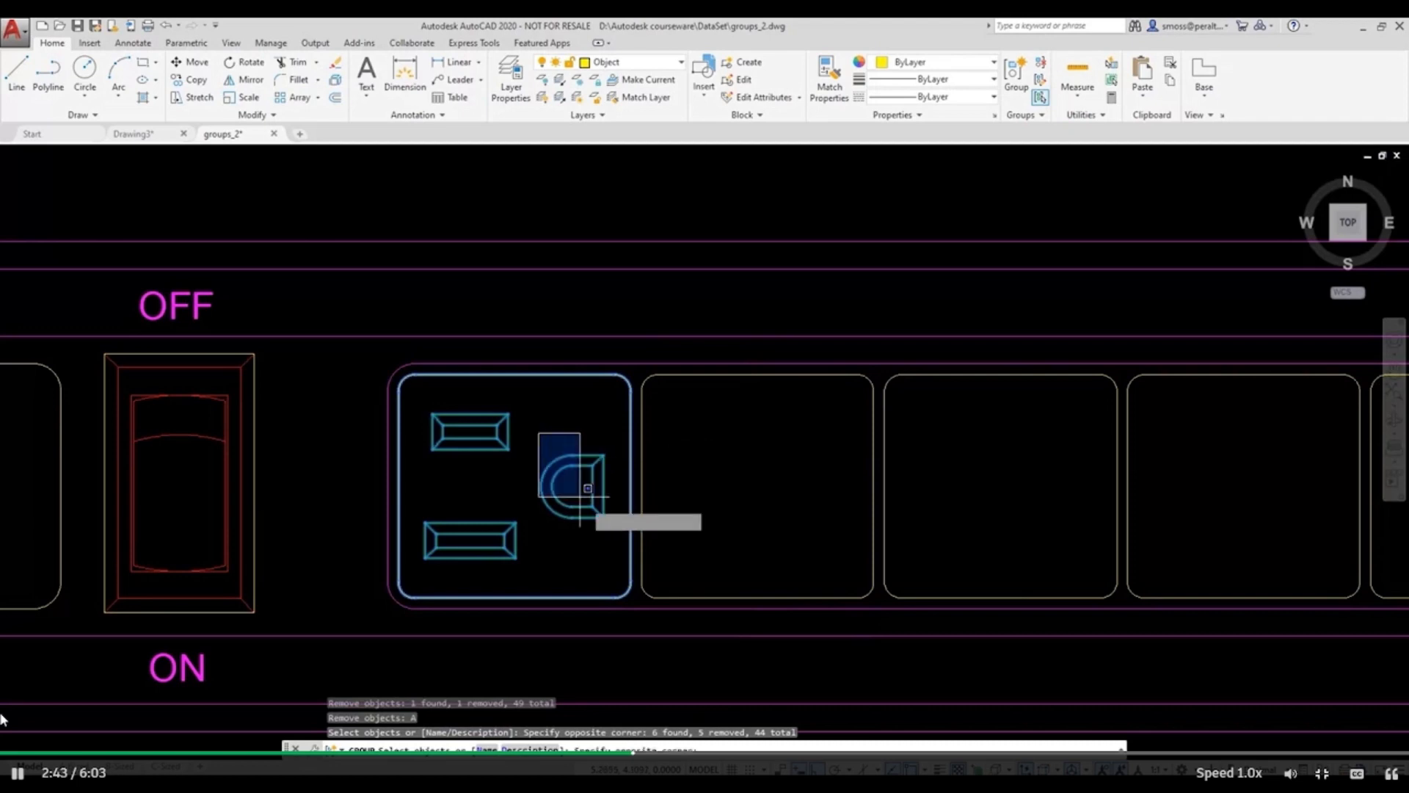
left_click(635, 539)
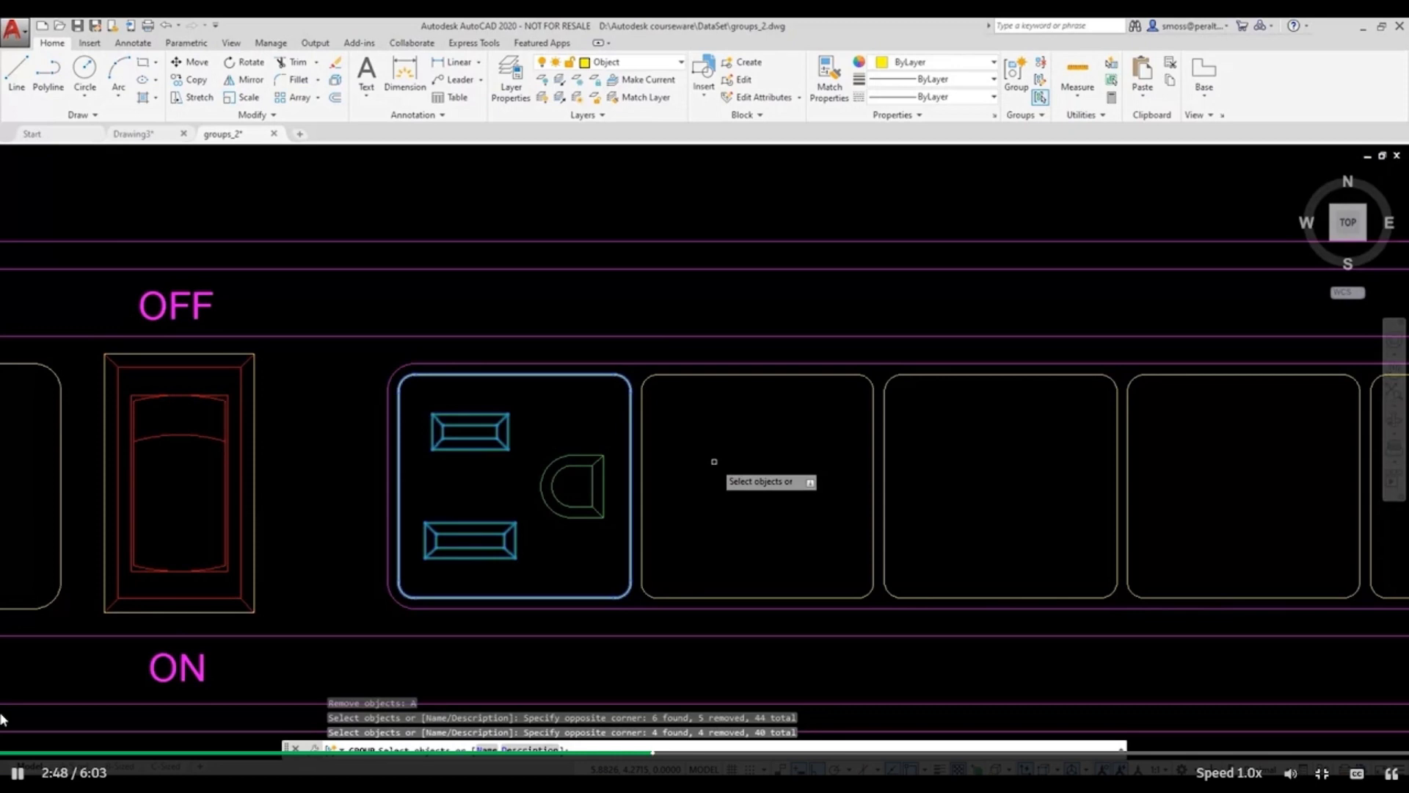
right_click(698, 440)
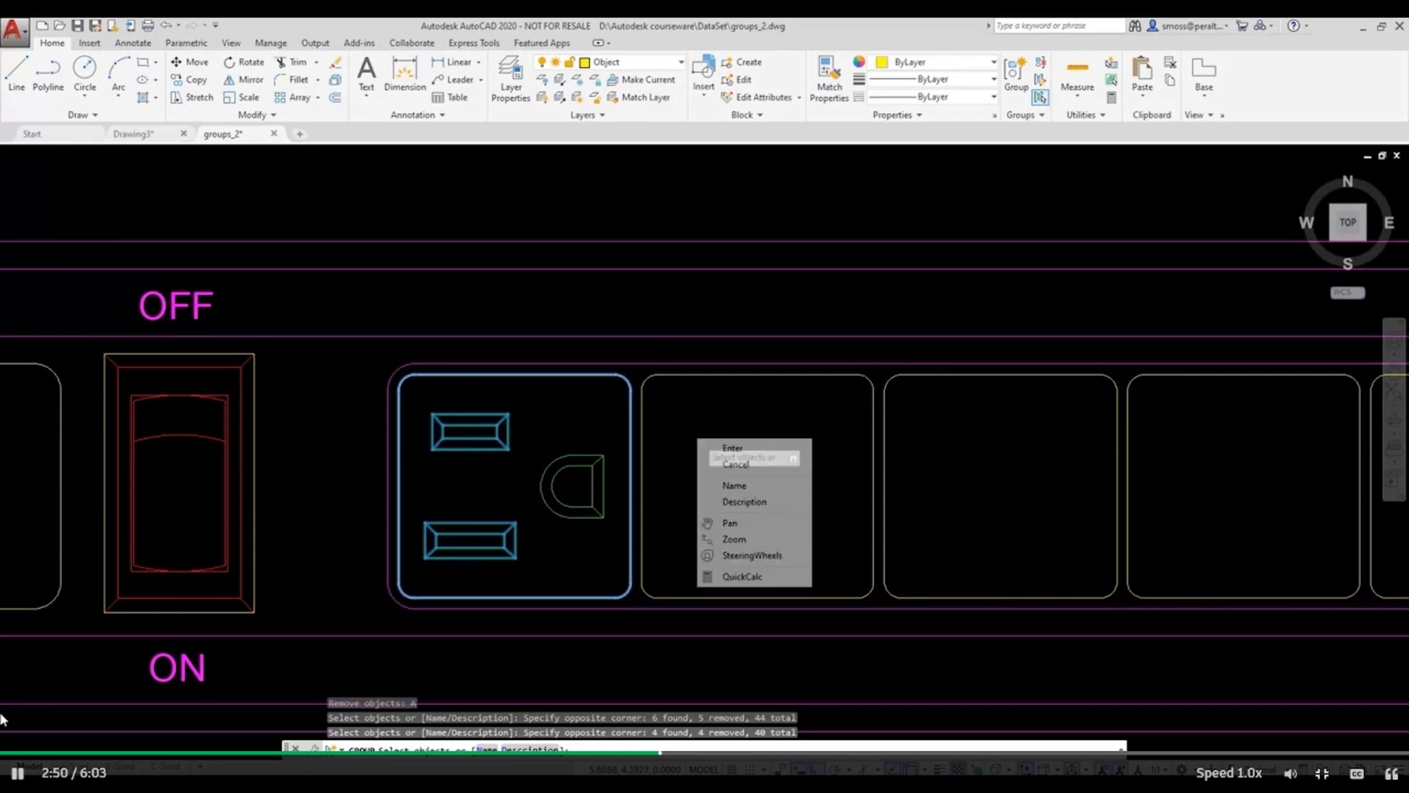
left_click(721, 449)
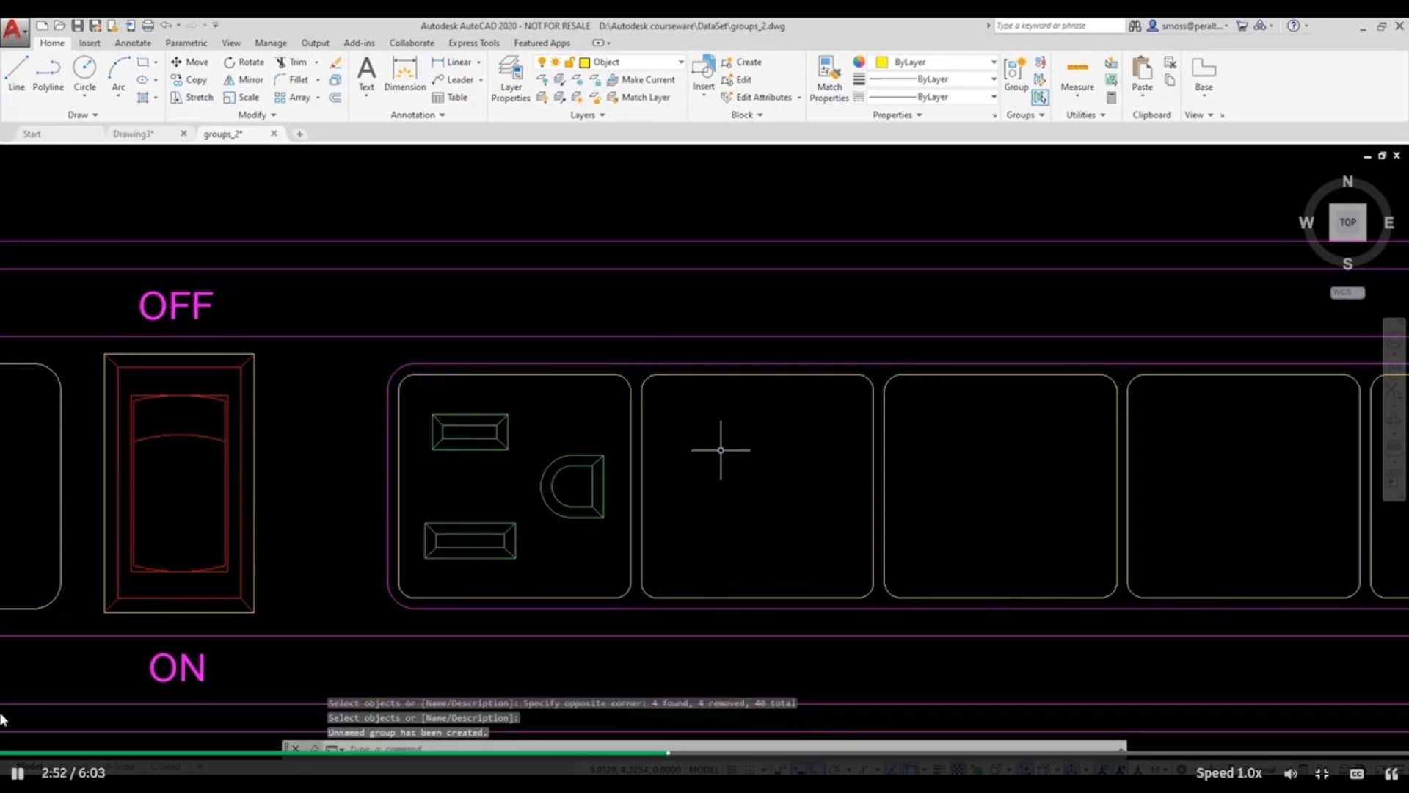
left_click(495, 436)
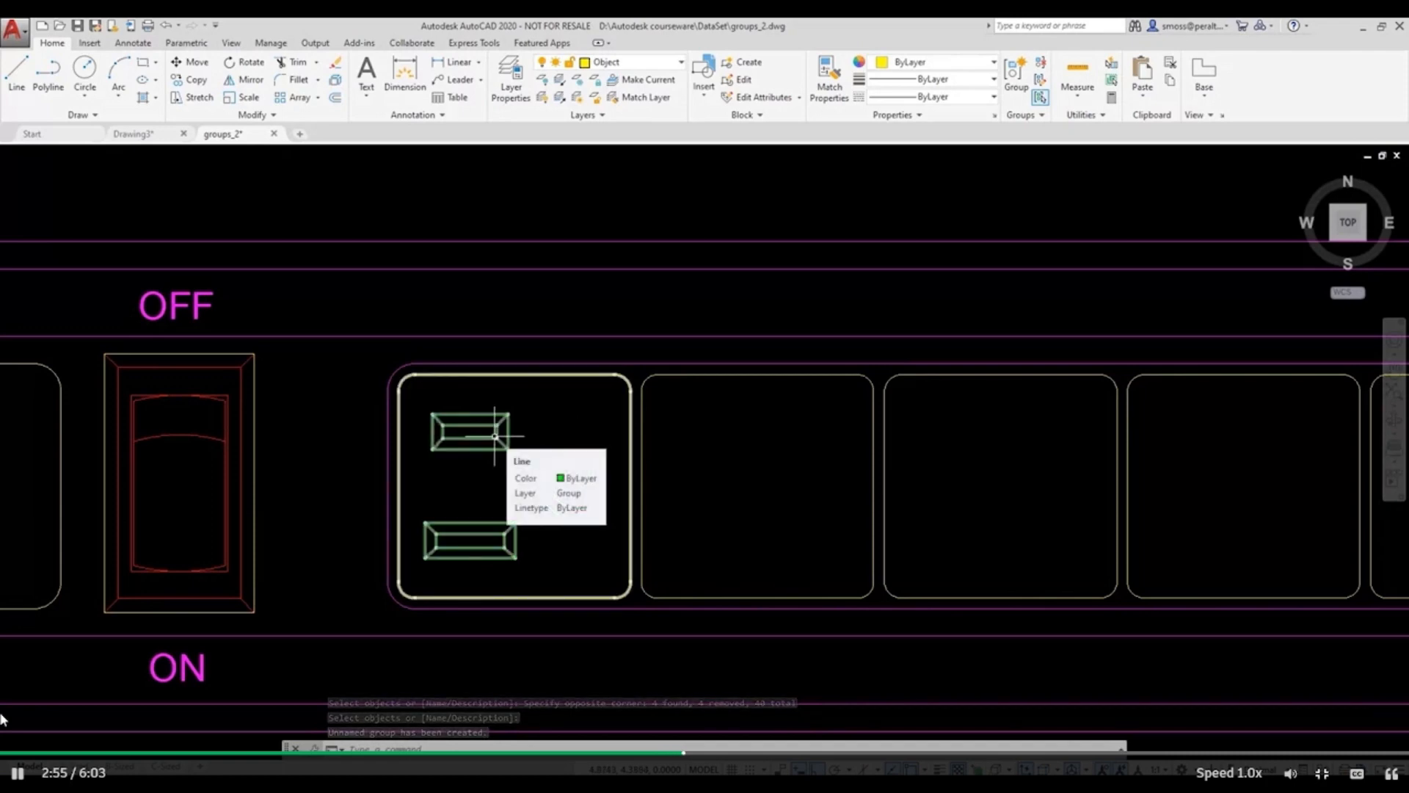
key("Escape")
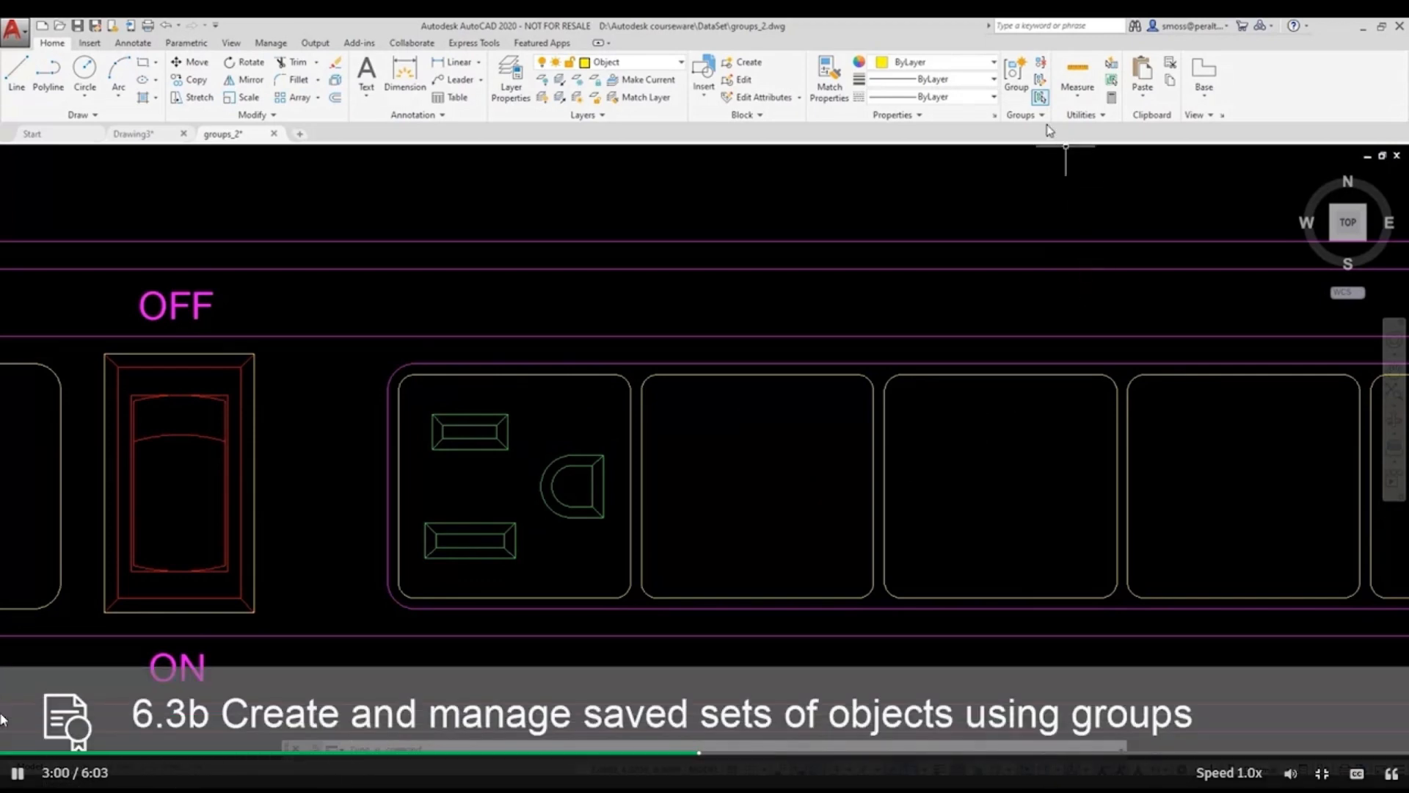
- Open the Group Manager, include unnamed groups in its list, and select the outlet's unnamed group
left_click(1040, 116)
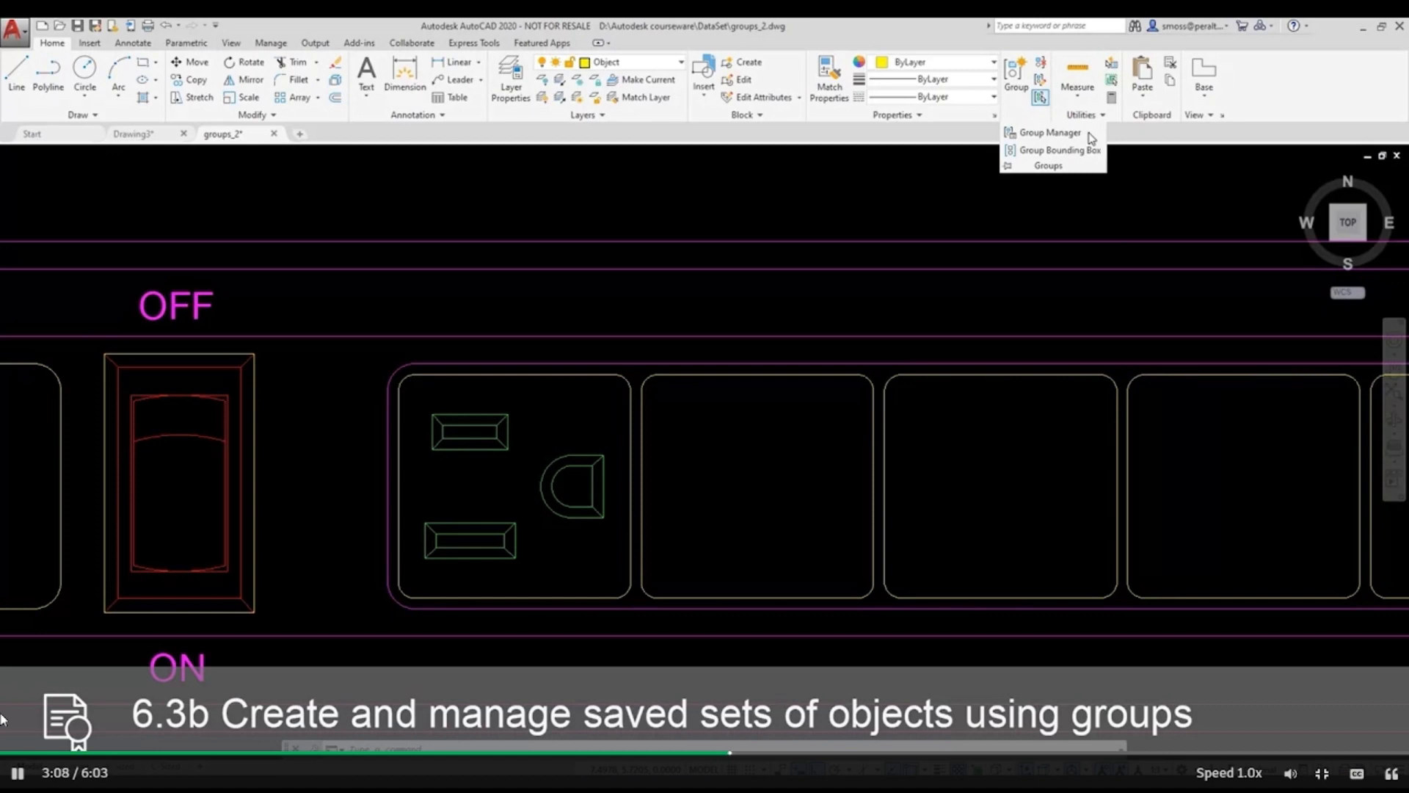
left_click(1061, 134)
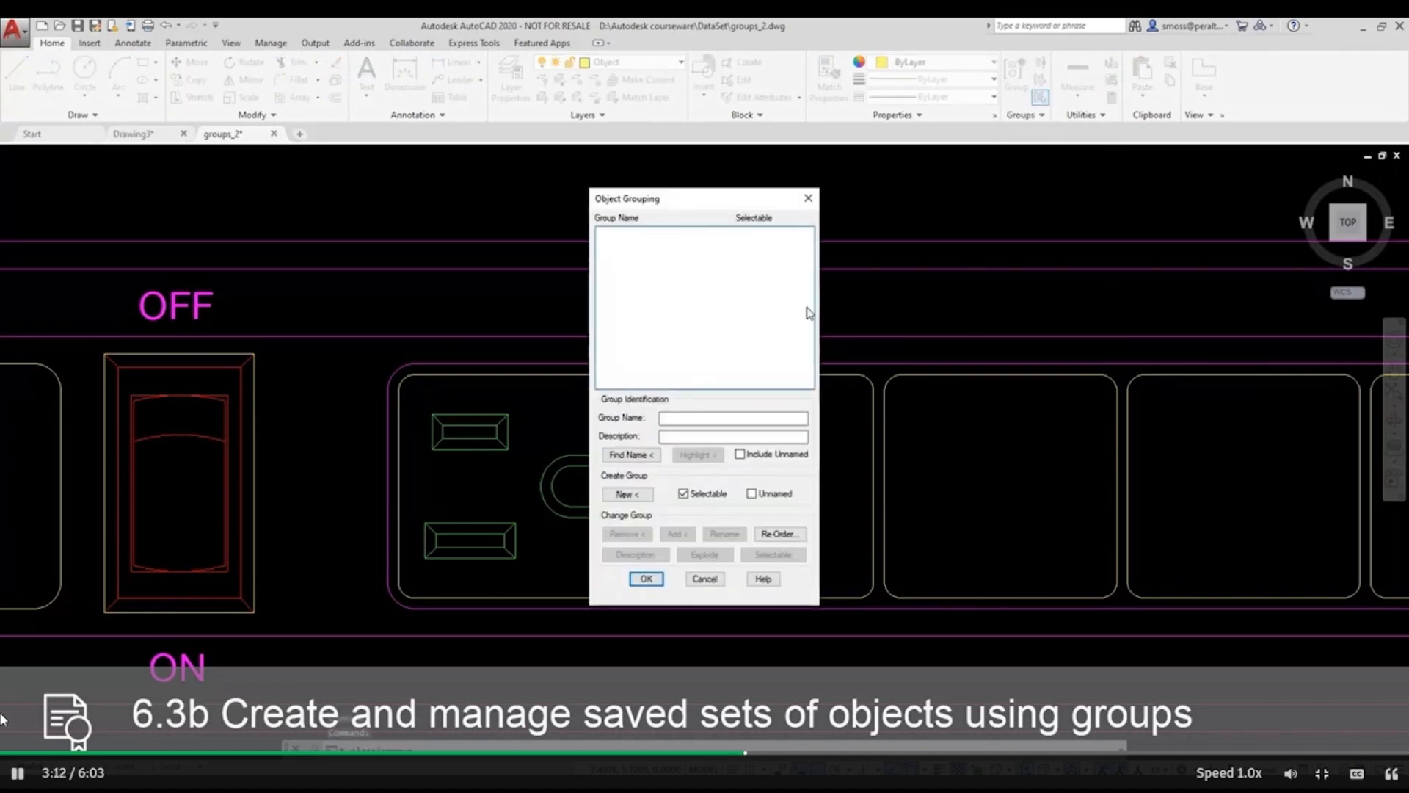
left_click_drag(723, 200, 892, 200)
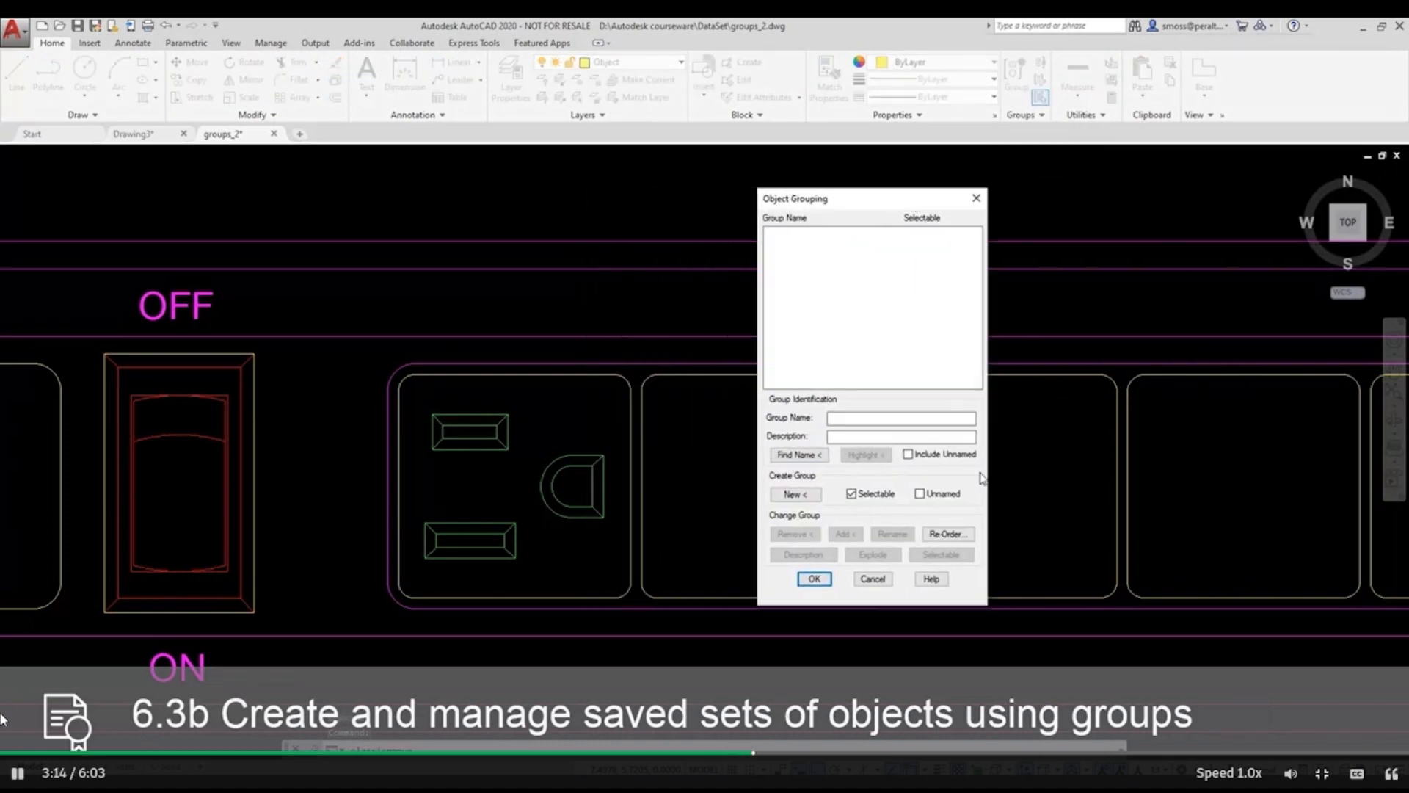
left_click(908, 454)
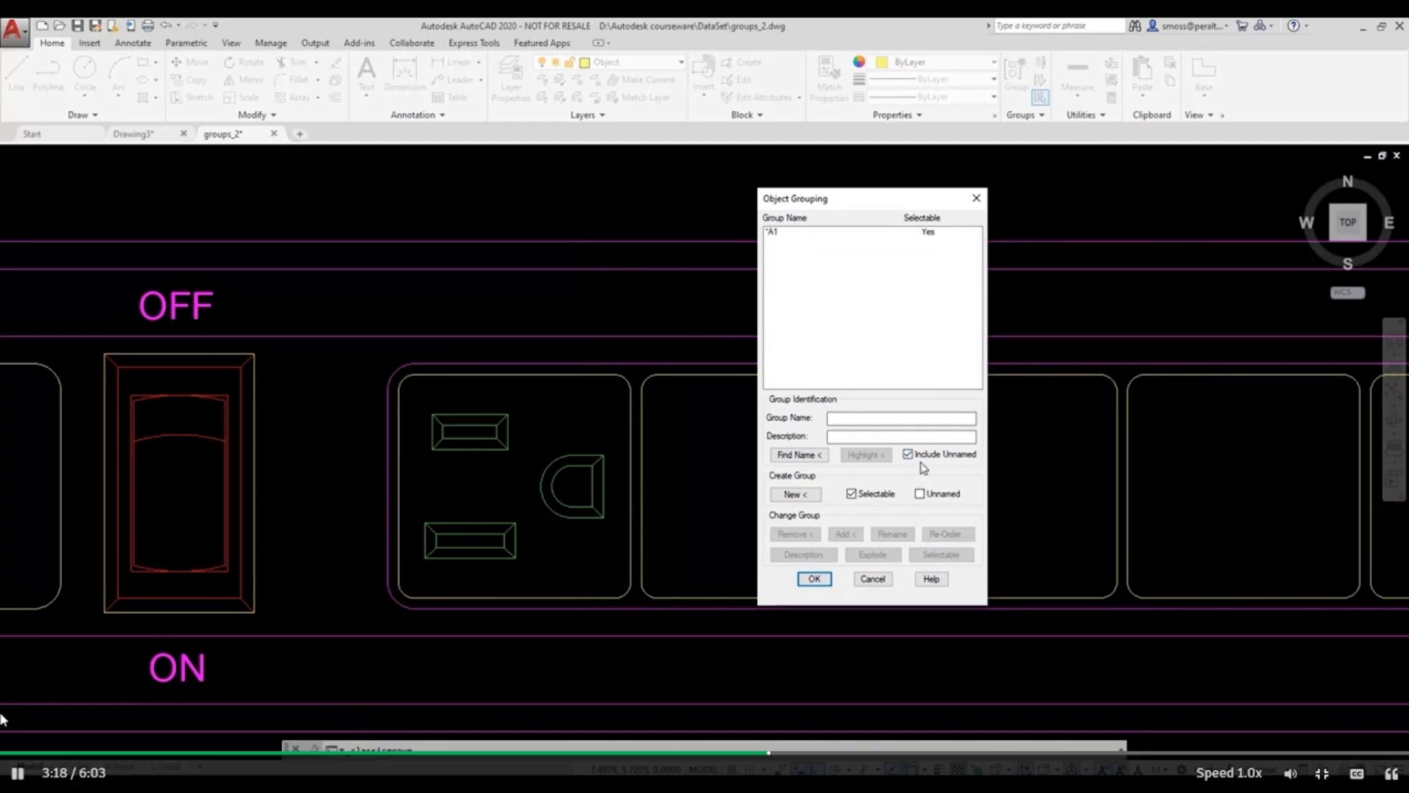
left_click(792, 233)
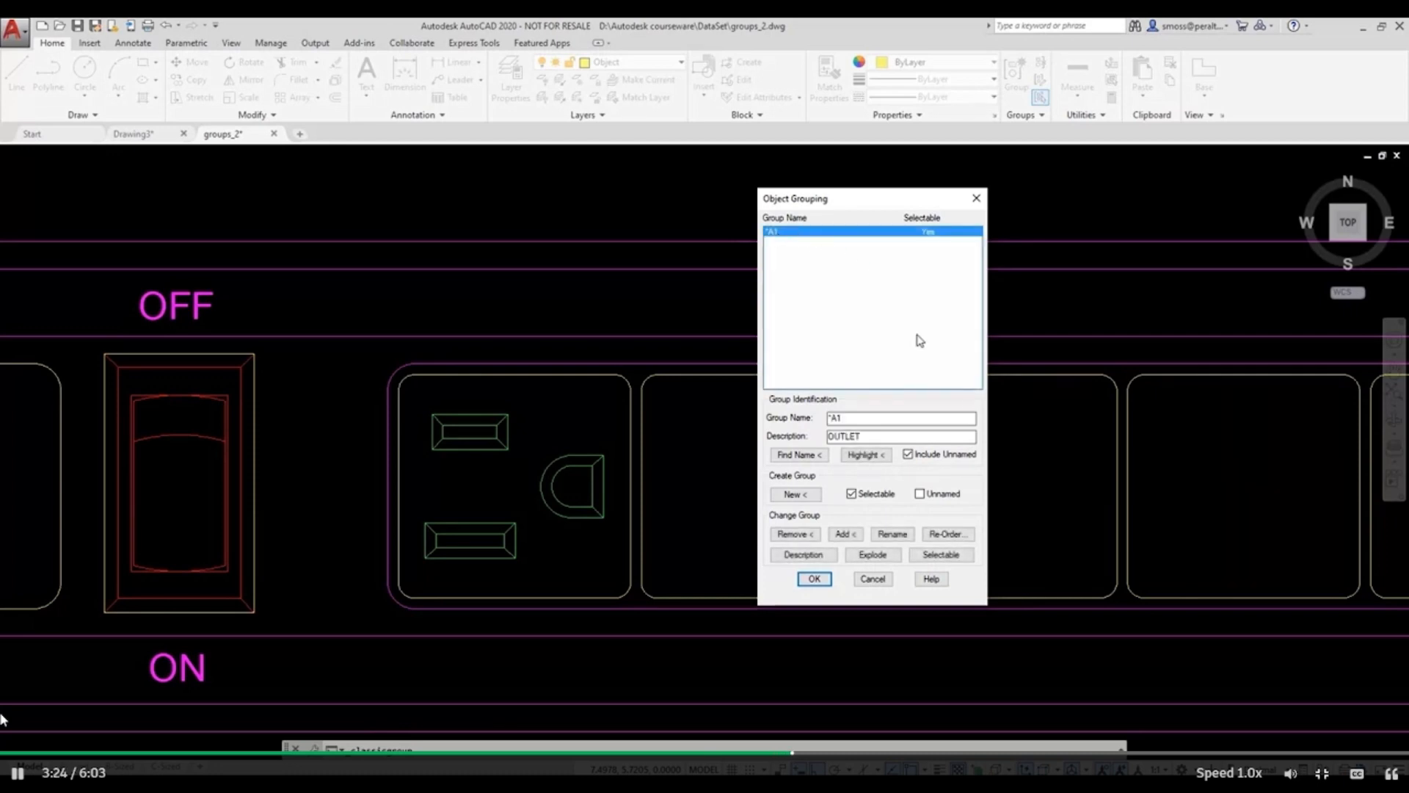
- Rename the selected unnamed group to OUTLET
left_click(853, 418)
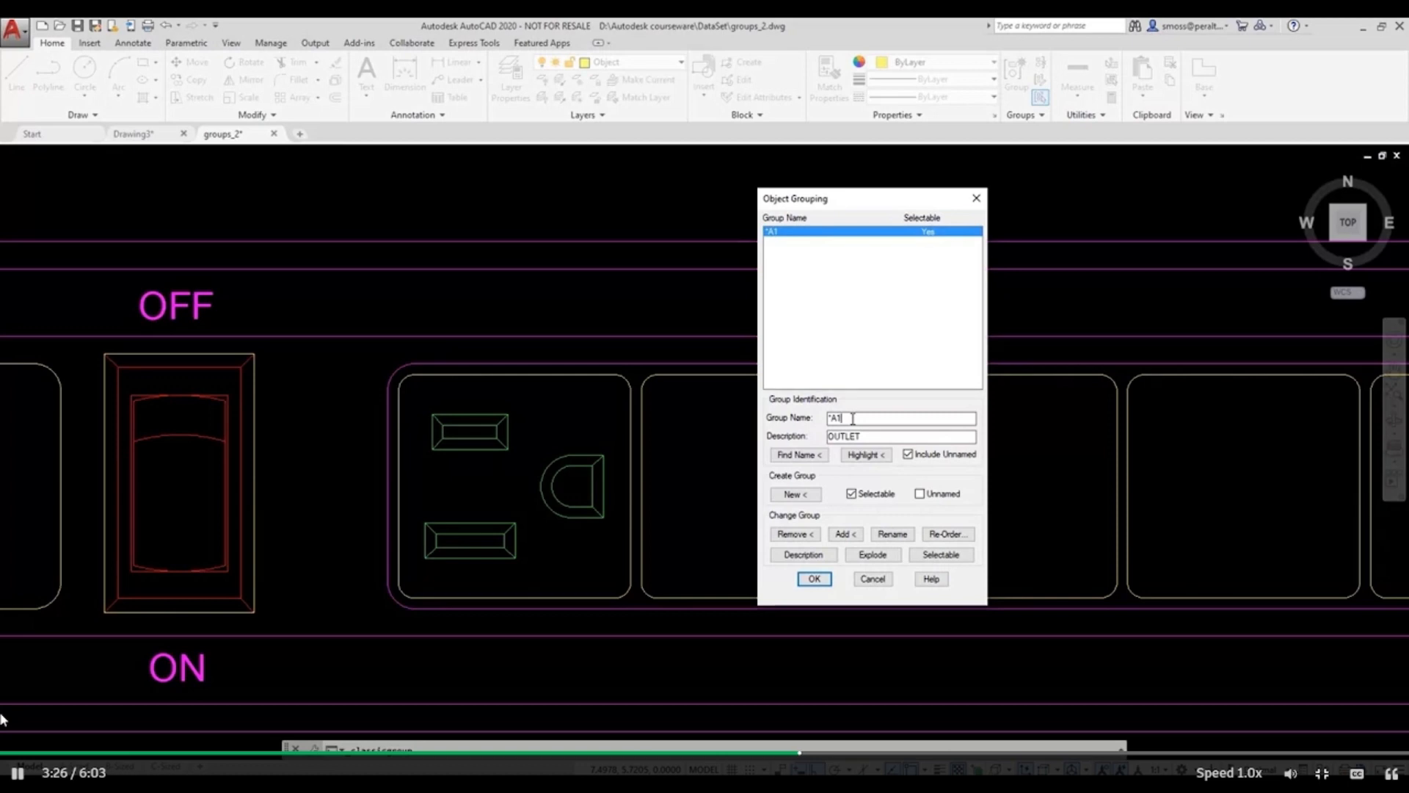
key("BackSpace")
key("BackSpace")
key("BackSpace")
type("out")
key("BackSpace")
key("BackSpace")
type("OUT")
left_click(893, 536)
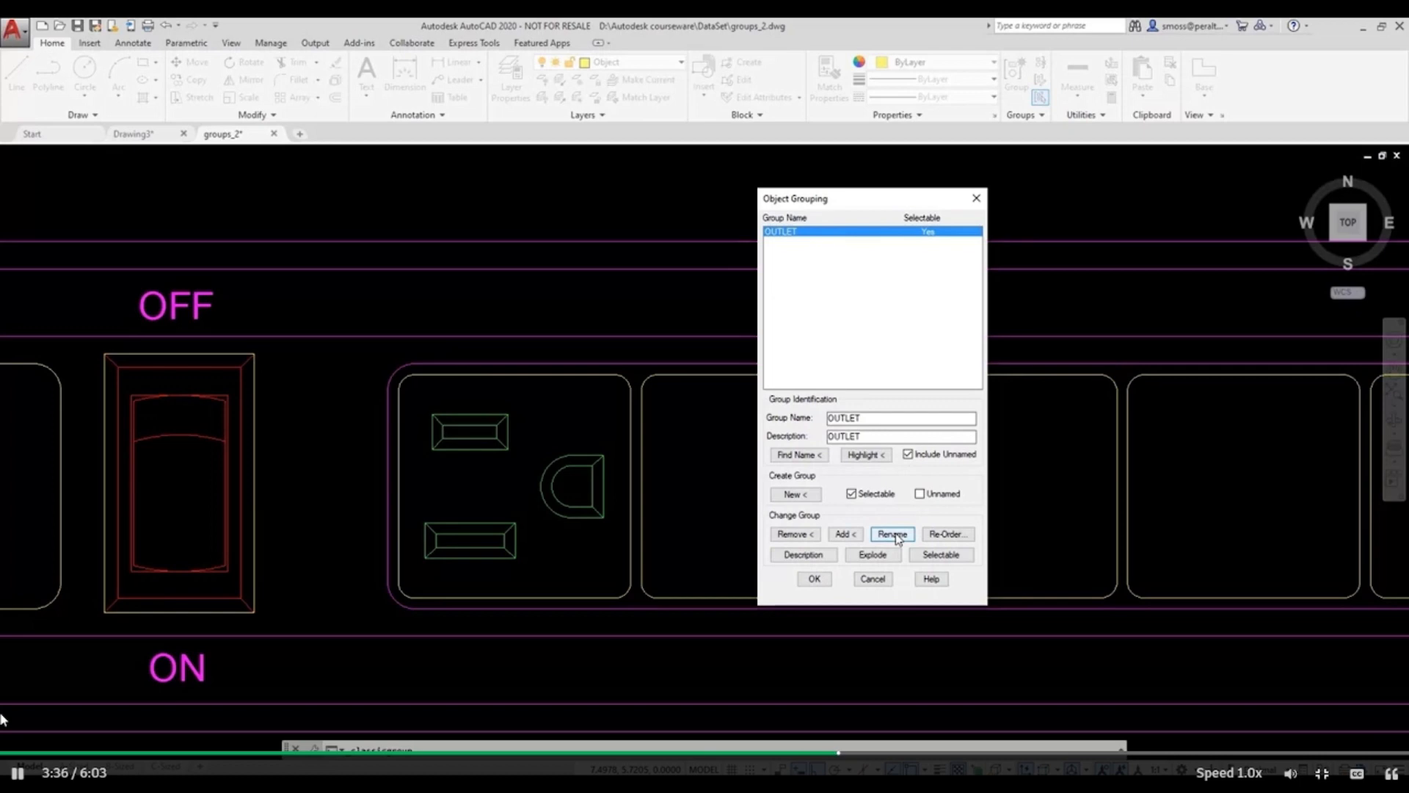
- Add the D-shaped ground slot's objects to the OUTLET group and accept the group changes
left_click(841, 535)
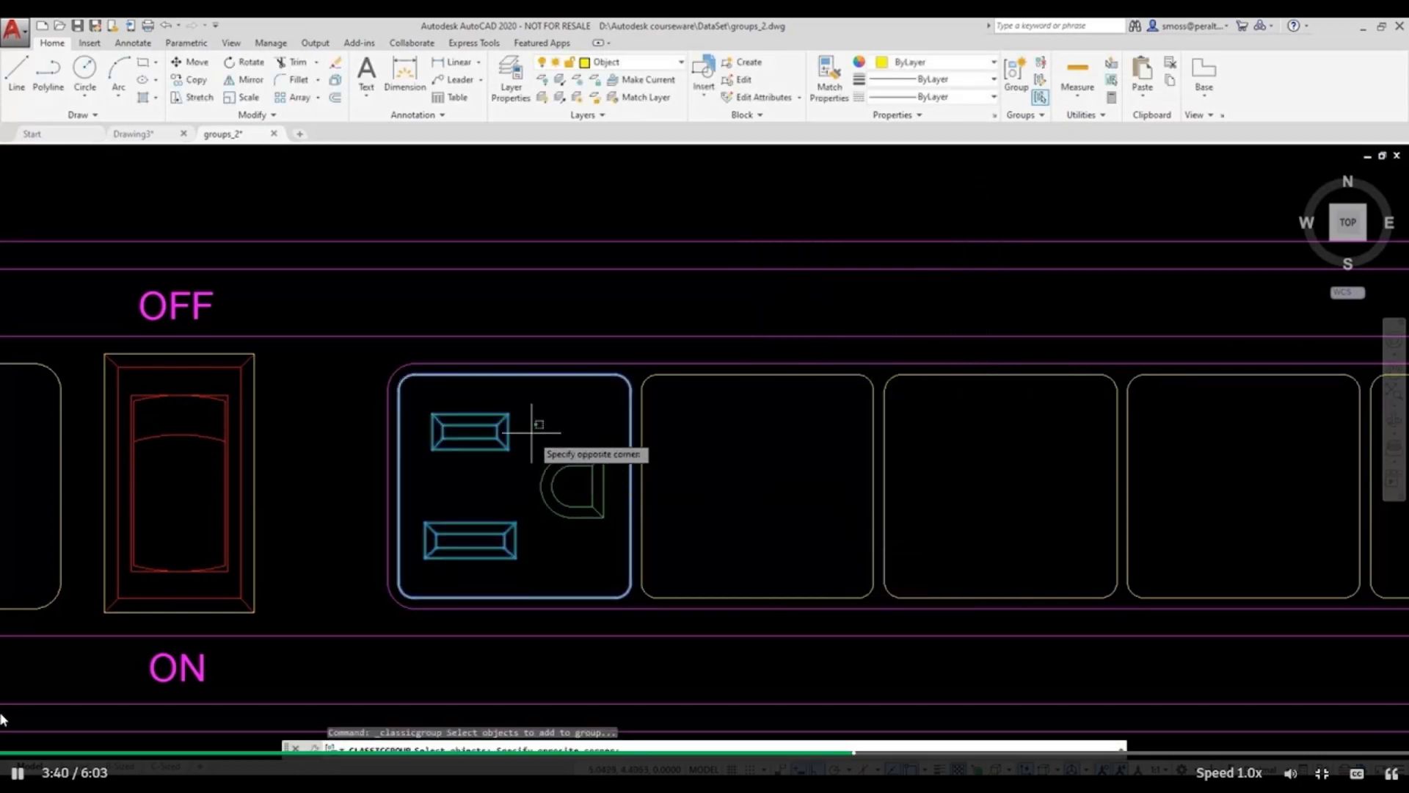
left_click(532, 433)
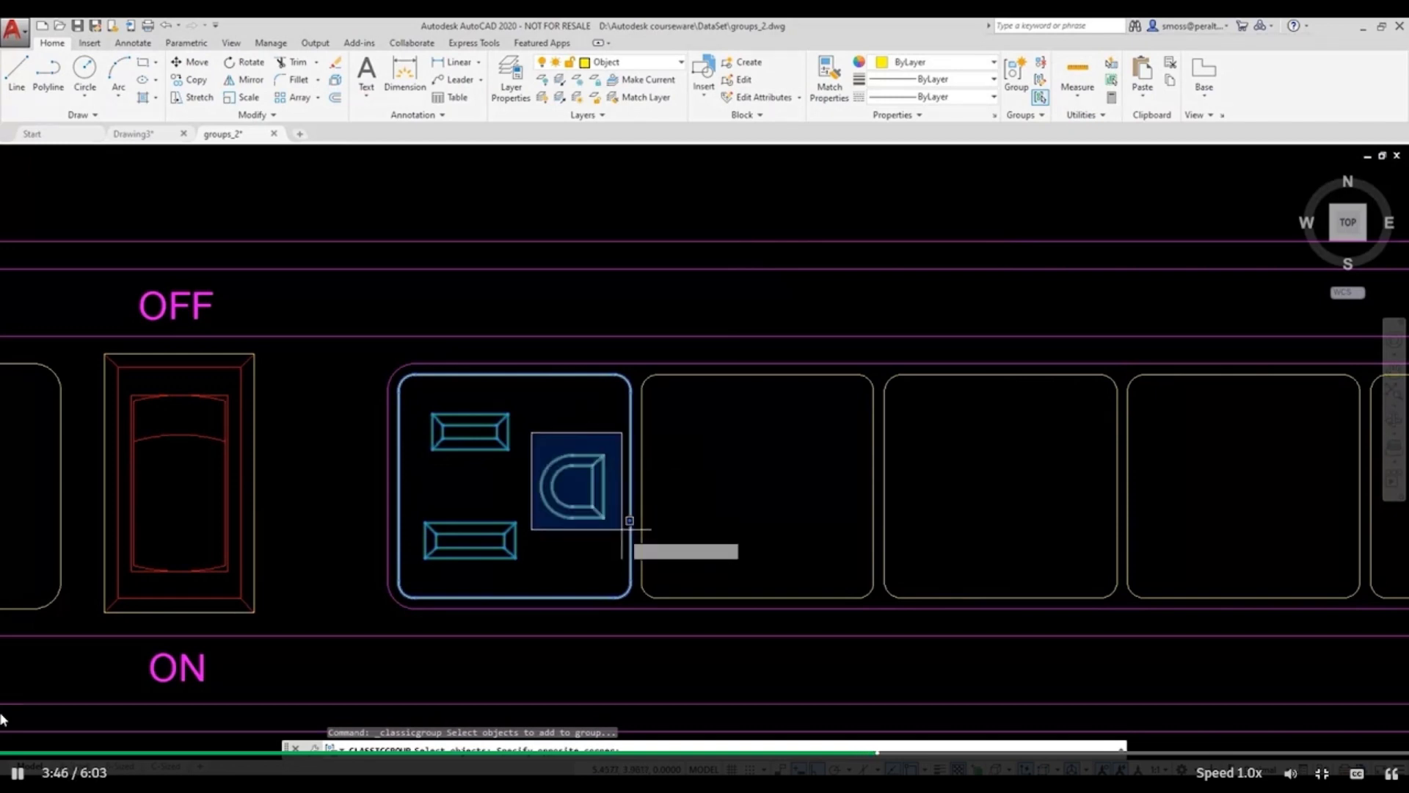
left_click(626, 527)
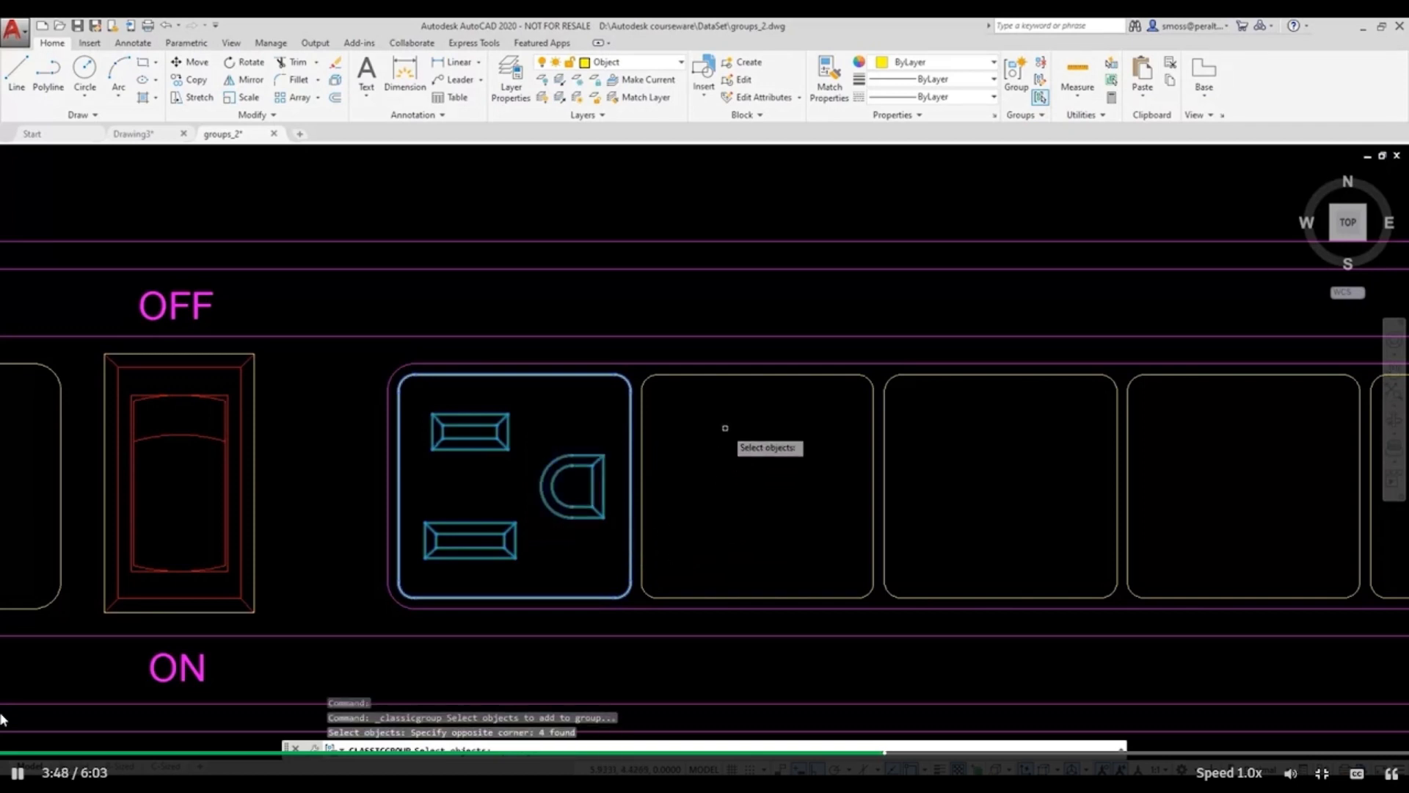
key("Return")
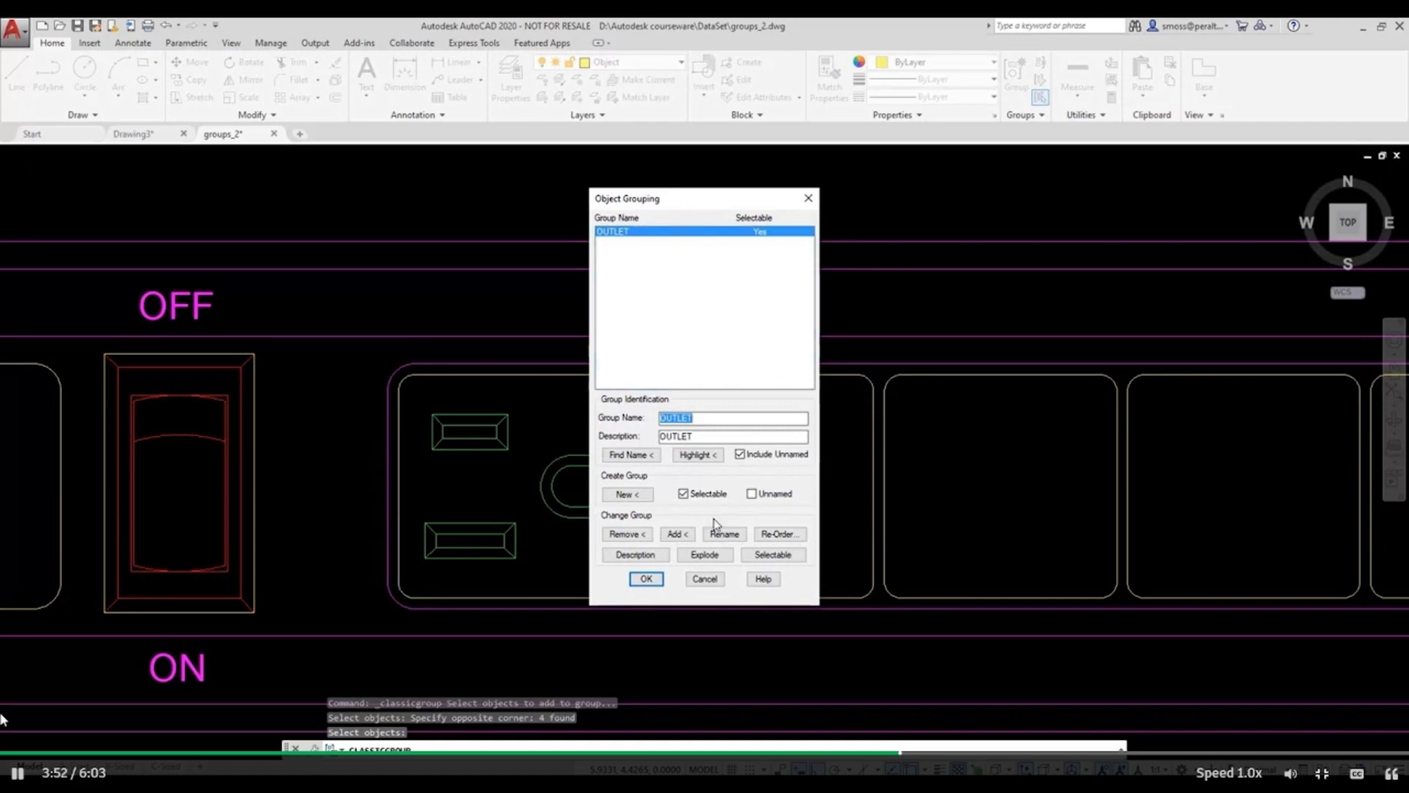
left_click(647, 579)
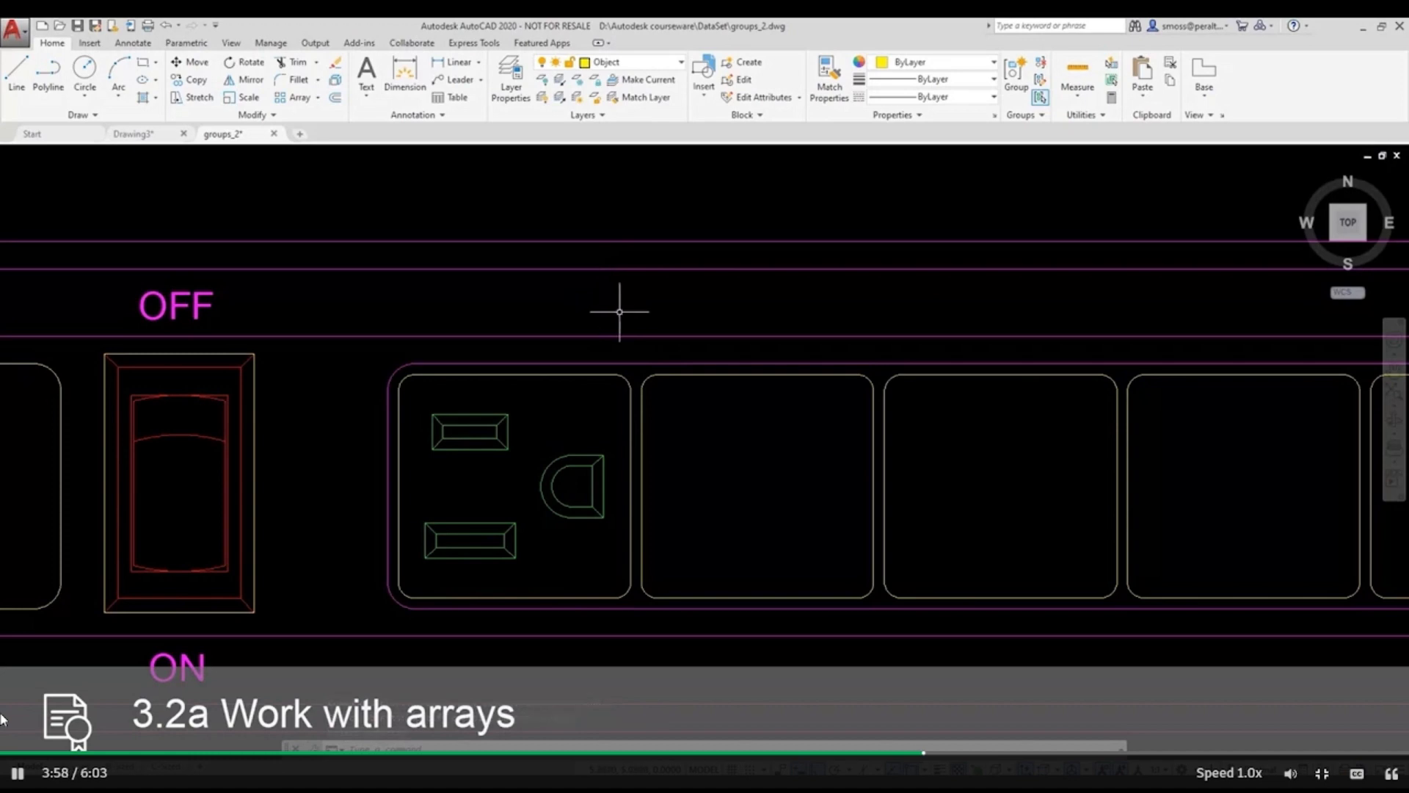
- Start a rectangular array of the OUTLET group in the first socket of the surge protector
scroll(619, 311, "down", 4)
mouse_move(616, 322)
middle_mouse_down()
mouse_move(585, 403)
mouse_move(541, 391)
middle_mouse_up()
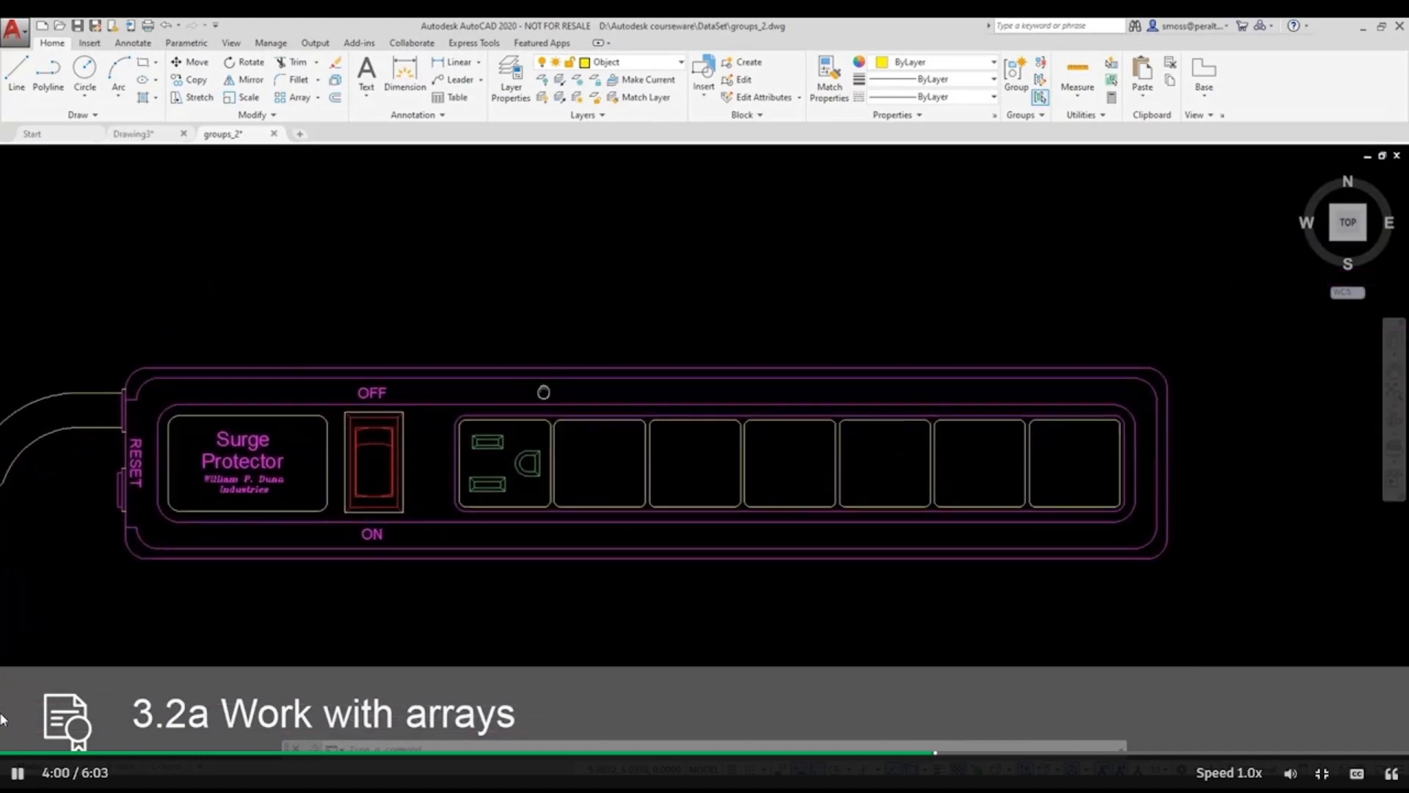
left_click(318, 97)
left_click(314, 124)
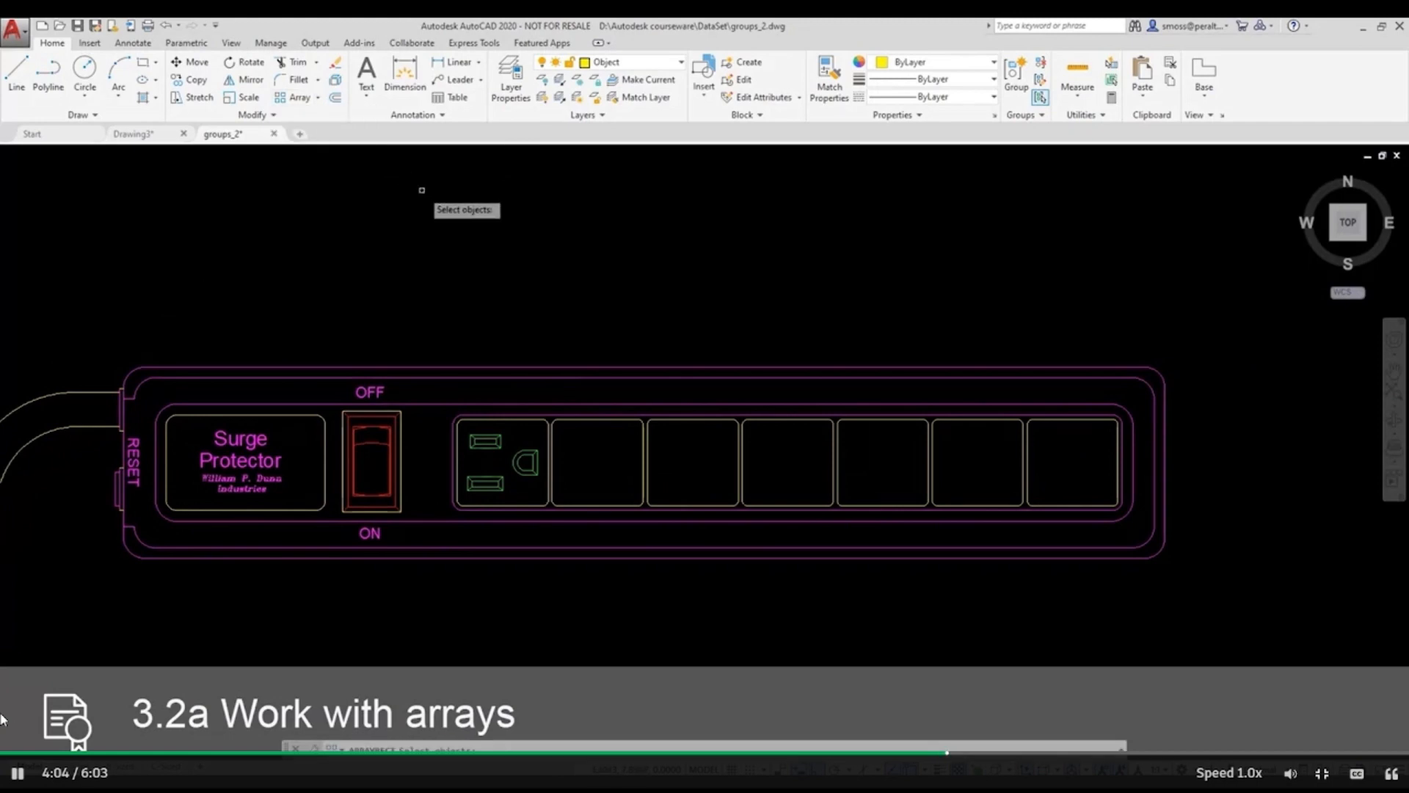
left_click(486, 442)
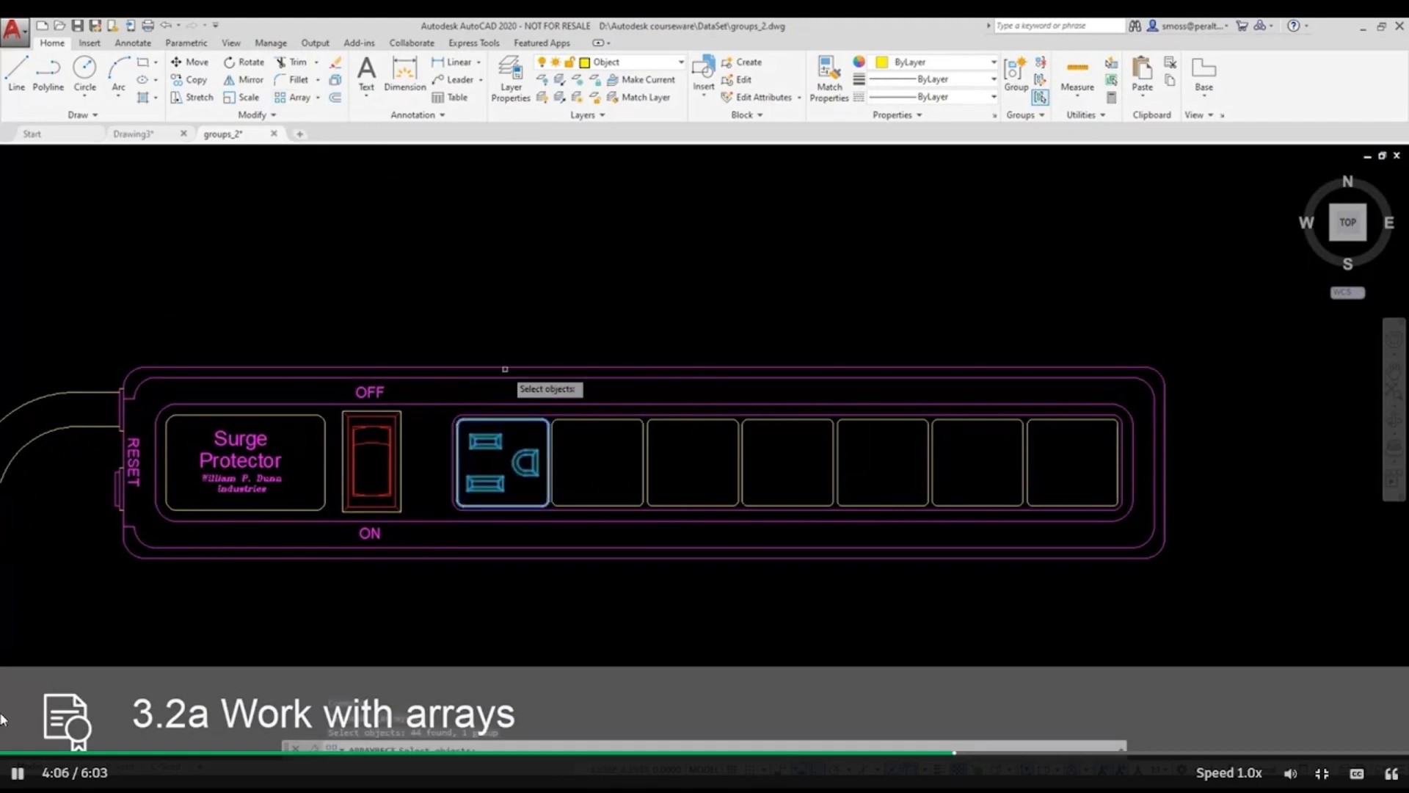
key("Return")
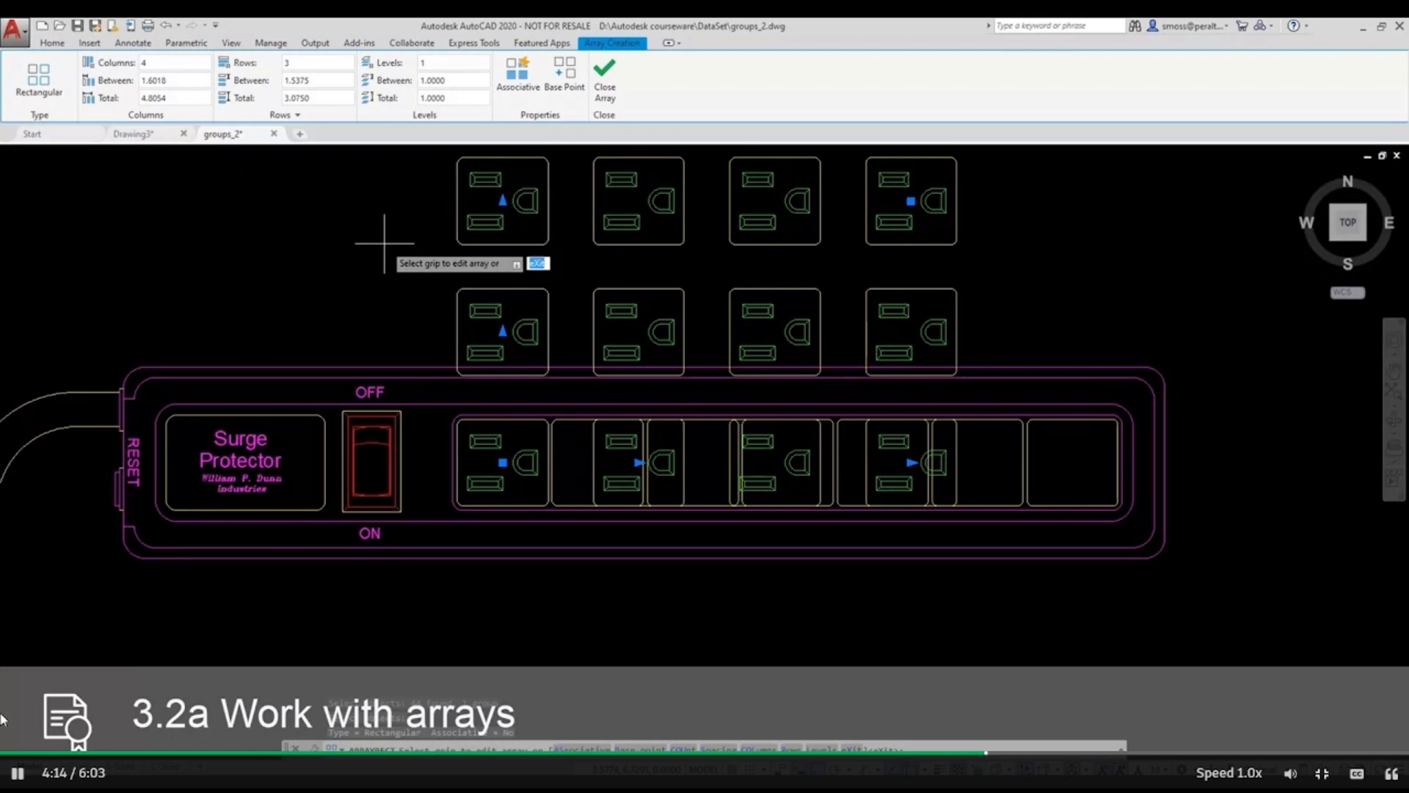
- Set the outlet array's number of rows to 1
left_click(306, 65)
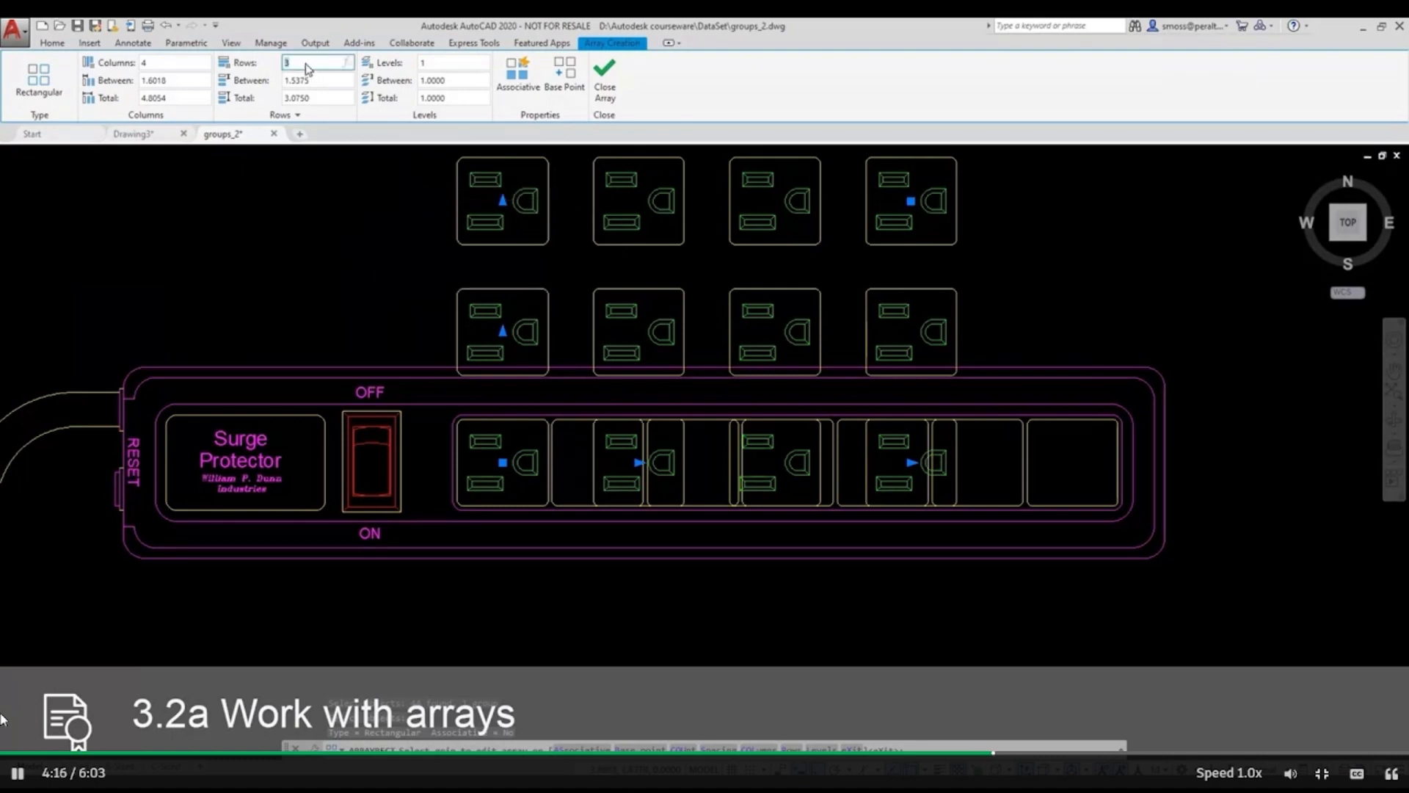
key("BackSpace")
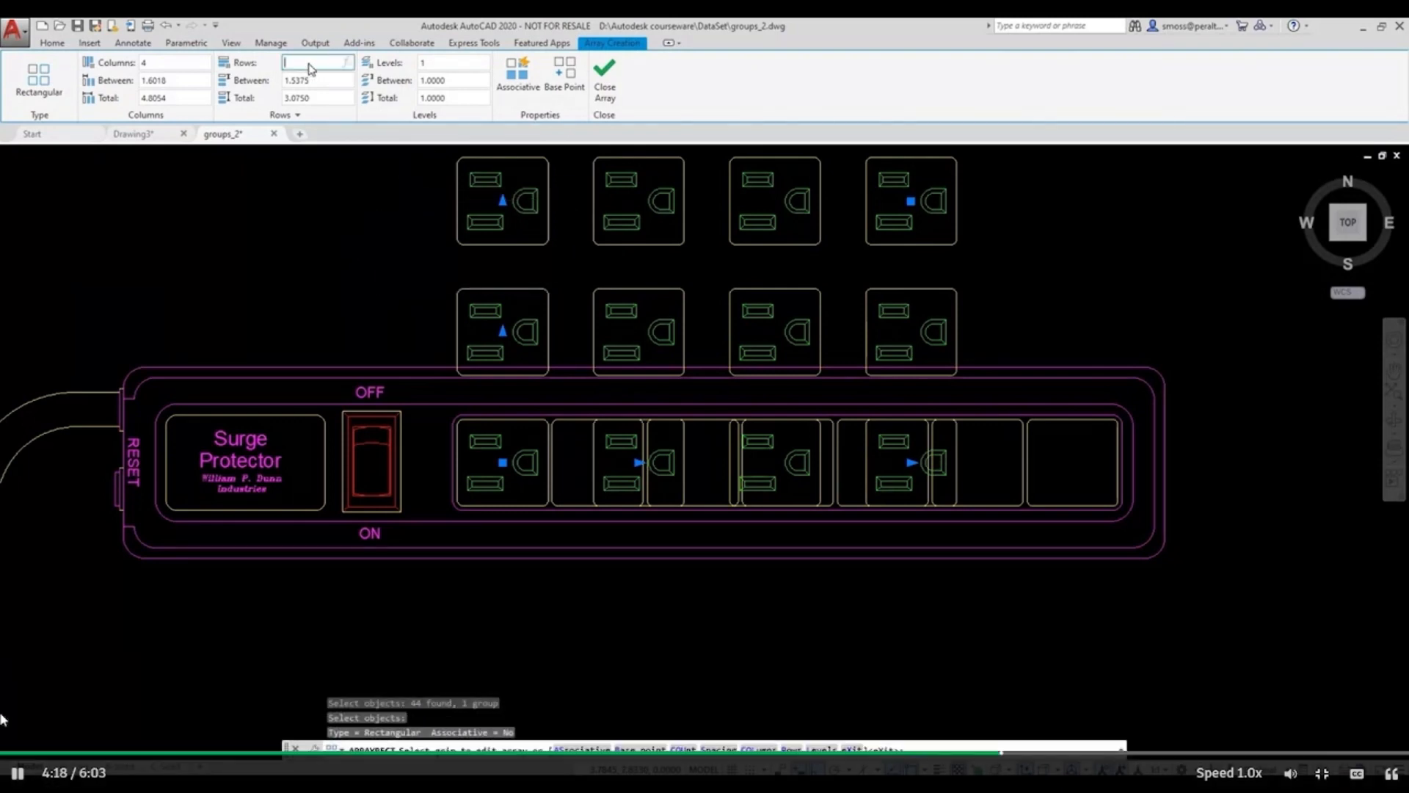
type("1")
key("Return")
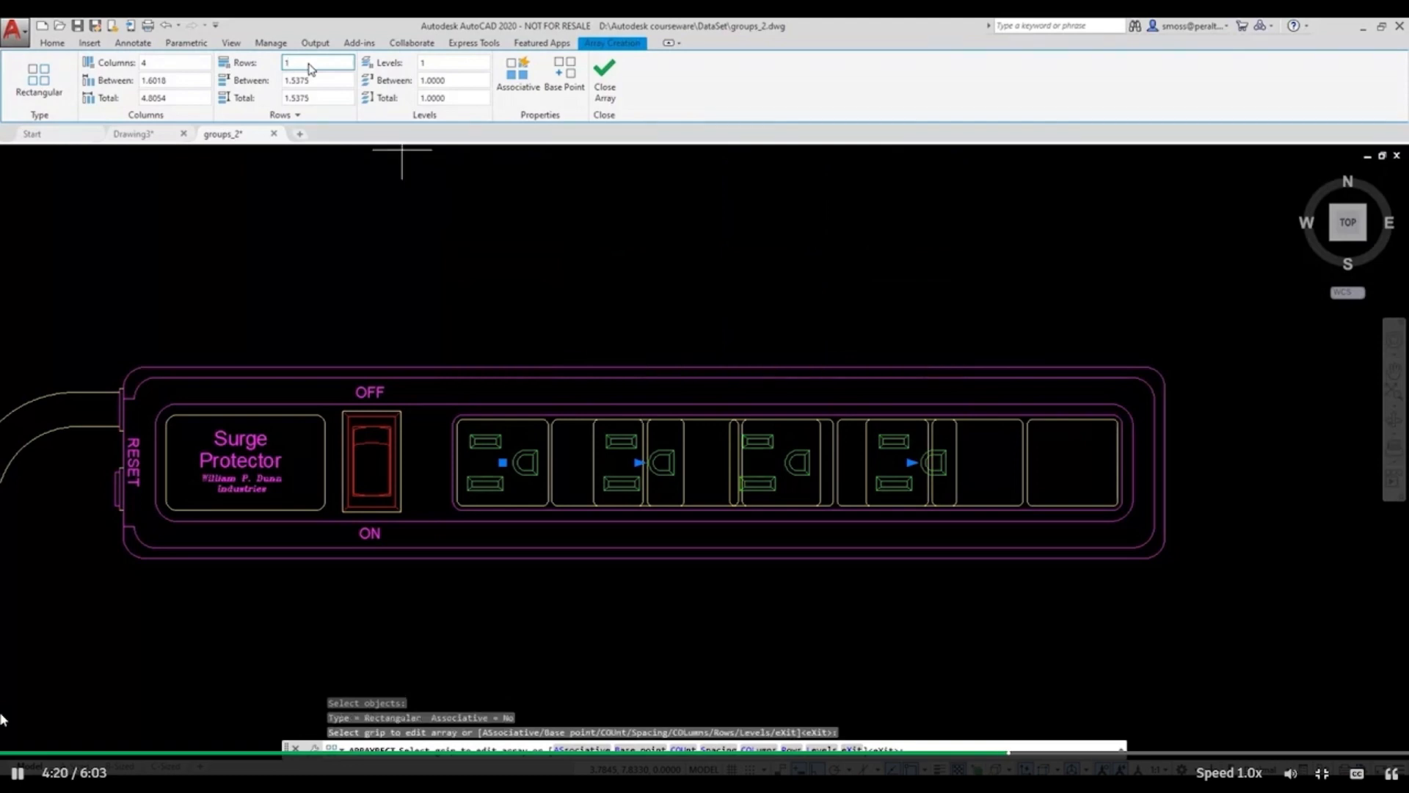
scroll(578, 532, "up", 2)
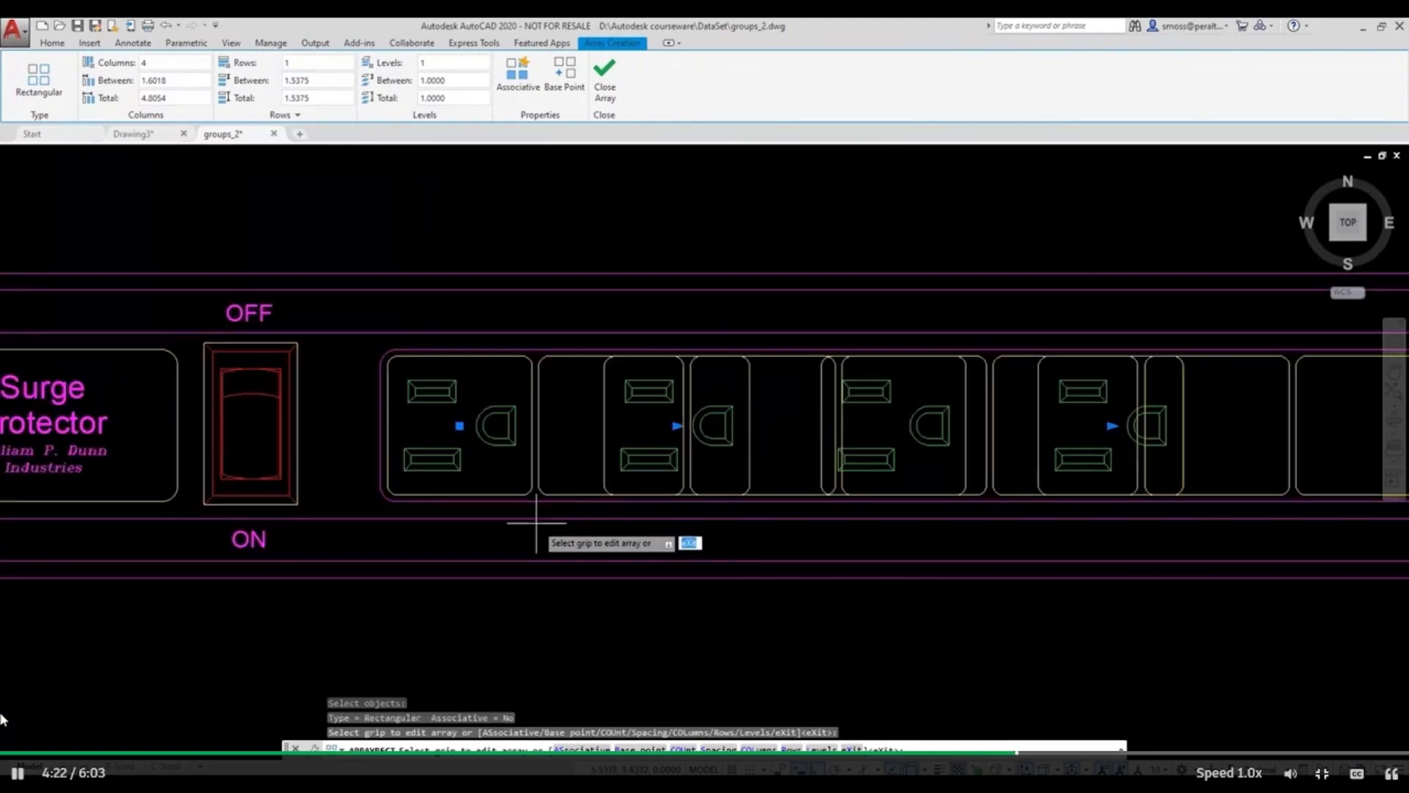
scroll(532, 513, "up", 2)
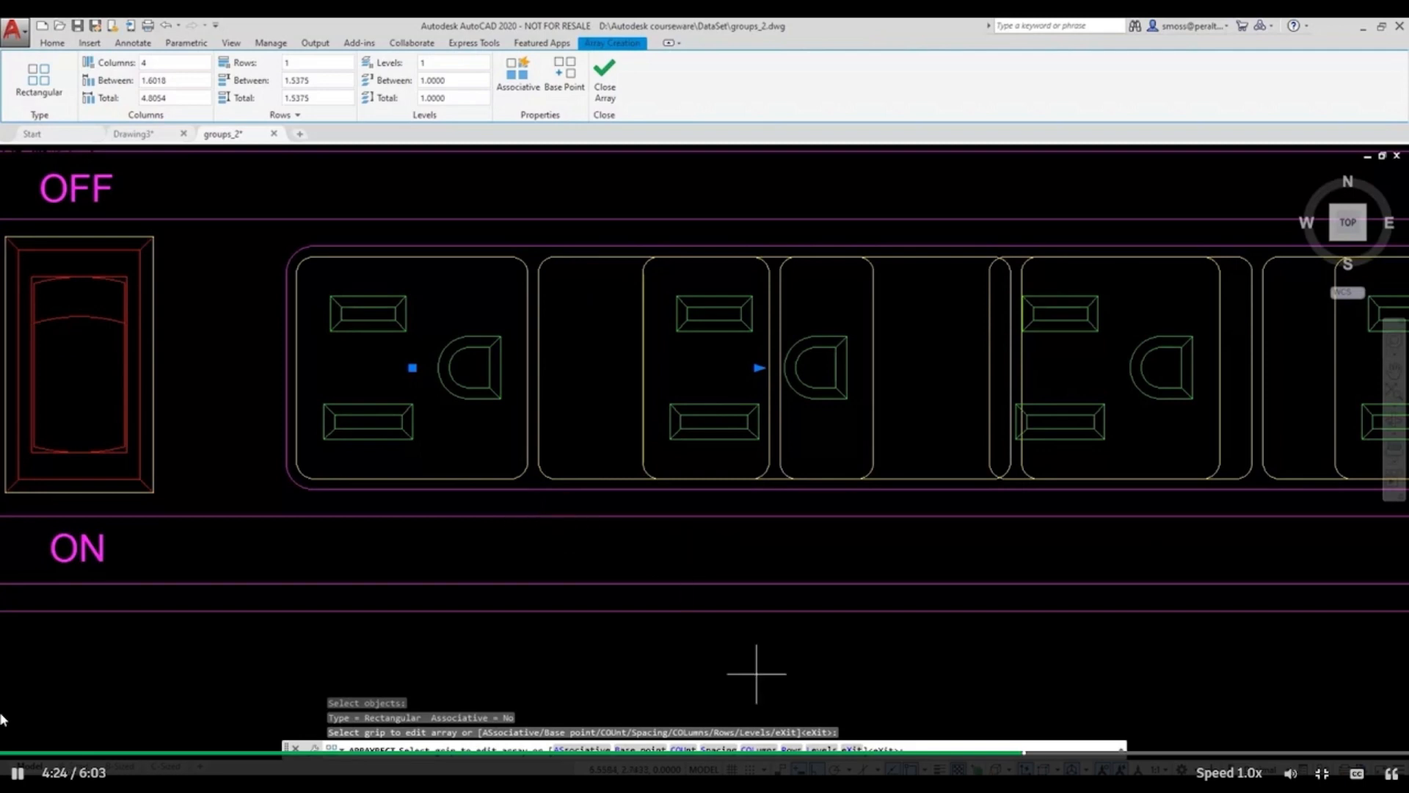
- Set the outlet array's column spacing to the distance between the upper-left corner arc centers of the first two sockets
type("s")
key("Return")
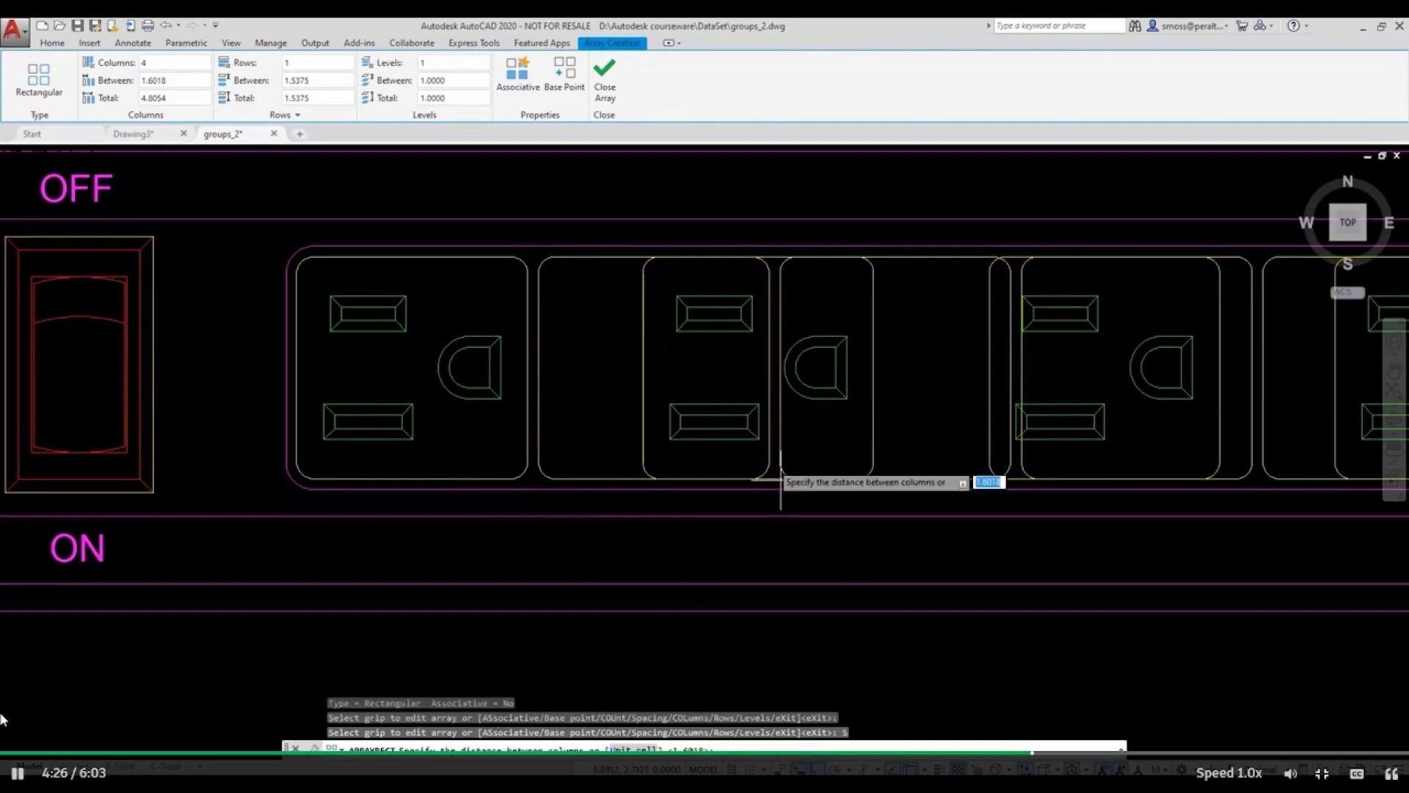
left_click(313, 273)
left_click(536, 273)
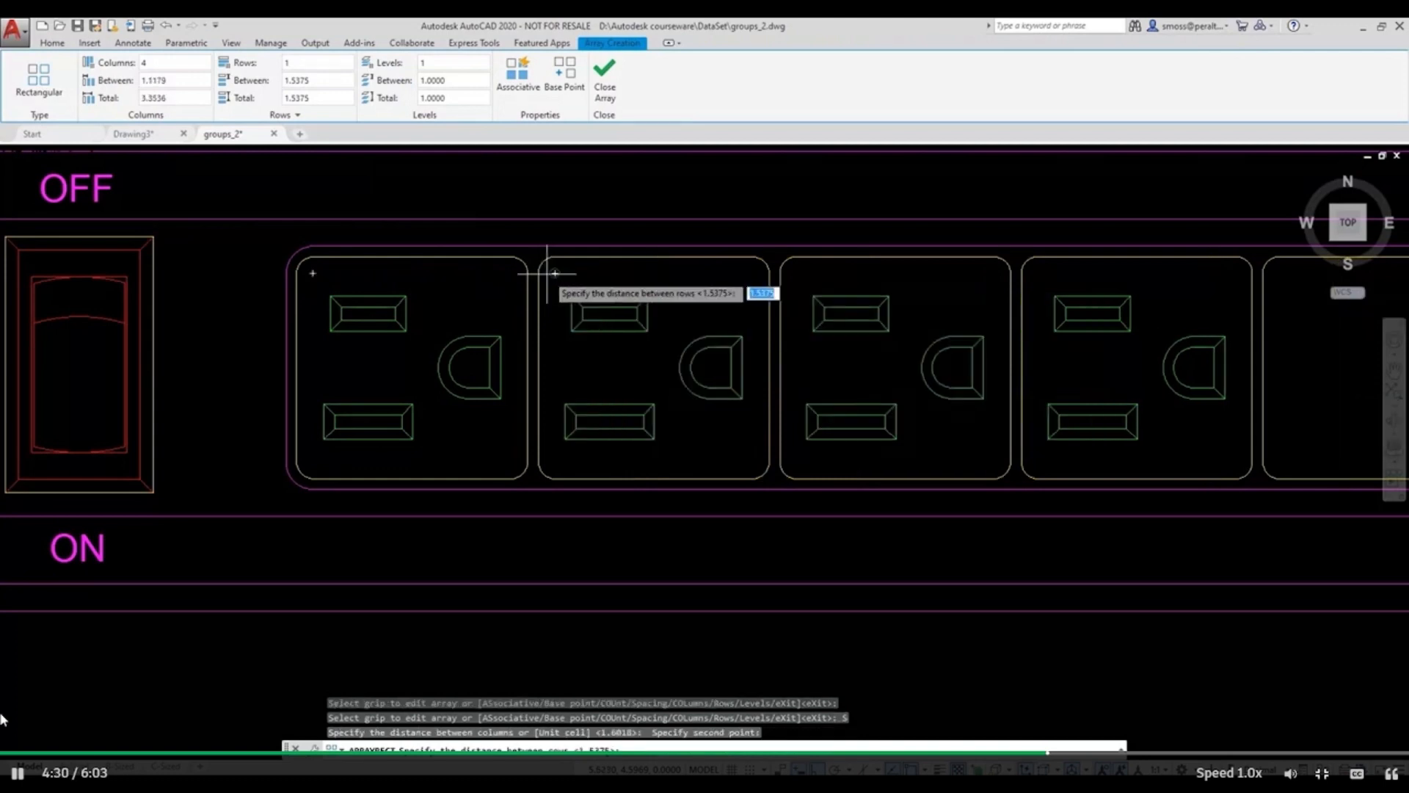
- Set the outlet array to 7 columns, make it associative, and finish the array
scroll(567, 272, "down", 2)
scroll(566, 272, "down", 3)
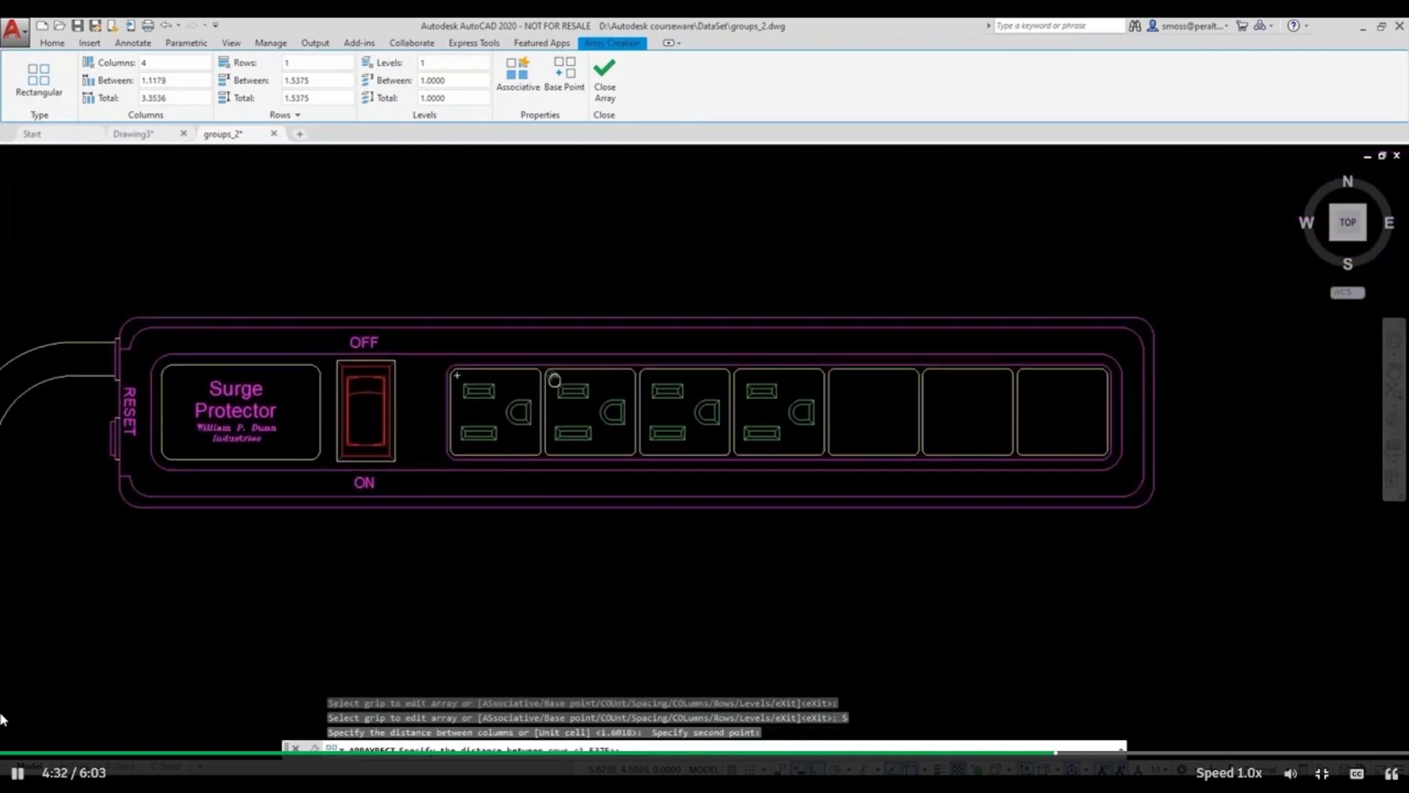
left_click(172, 64)
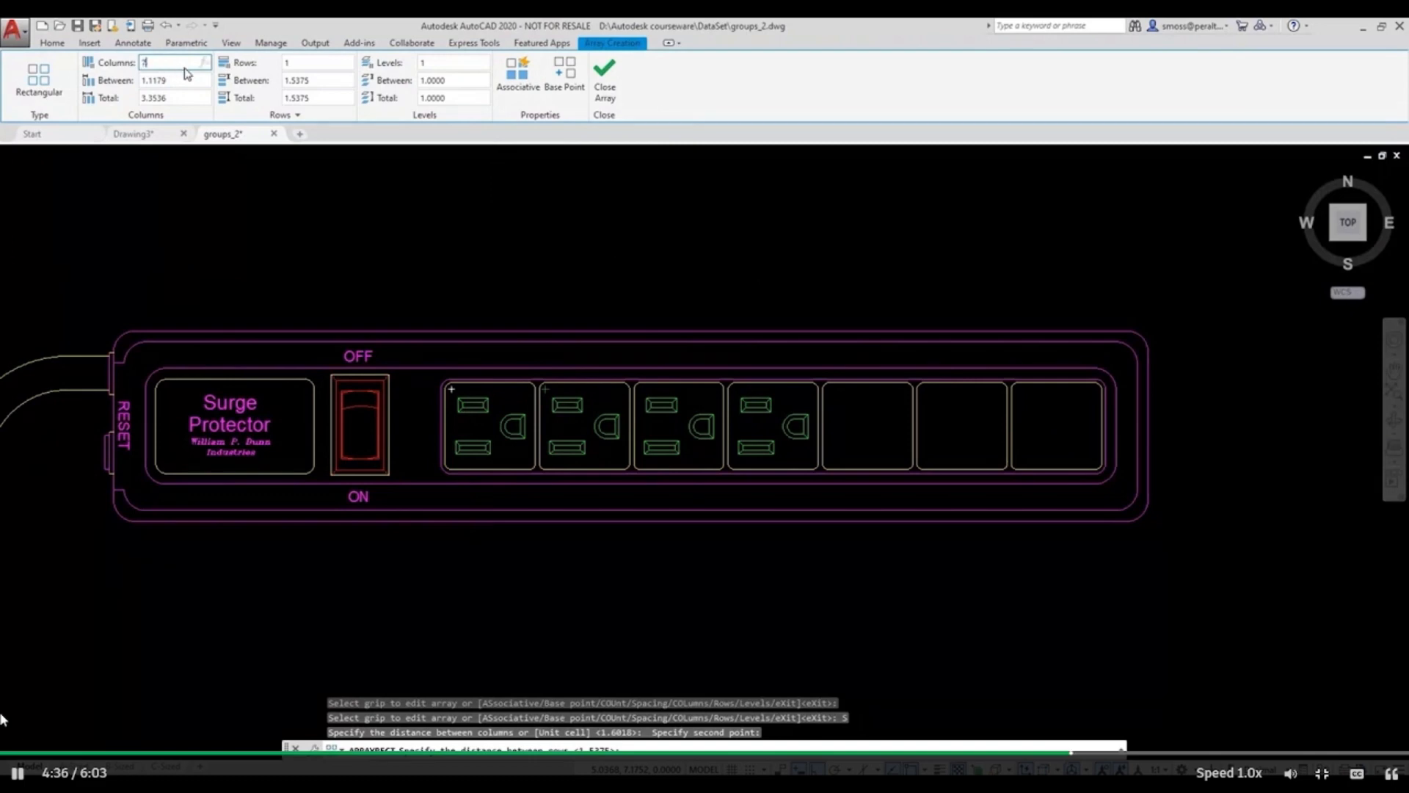
type("7")
key("Return")
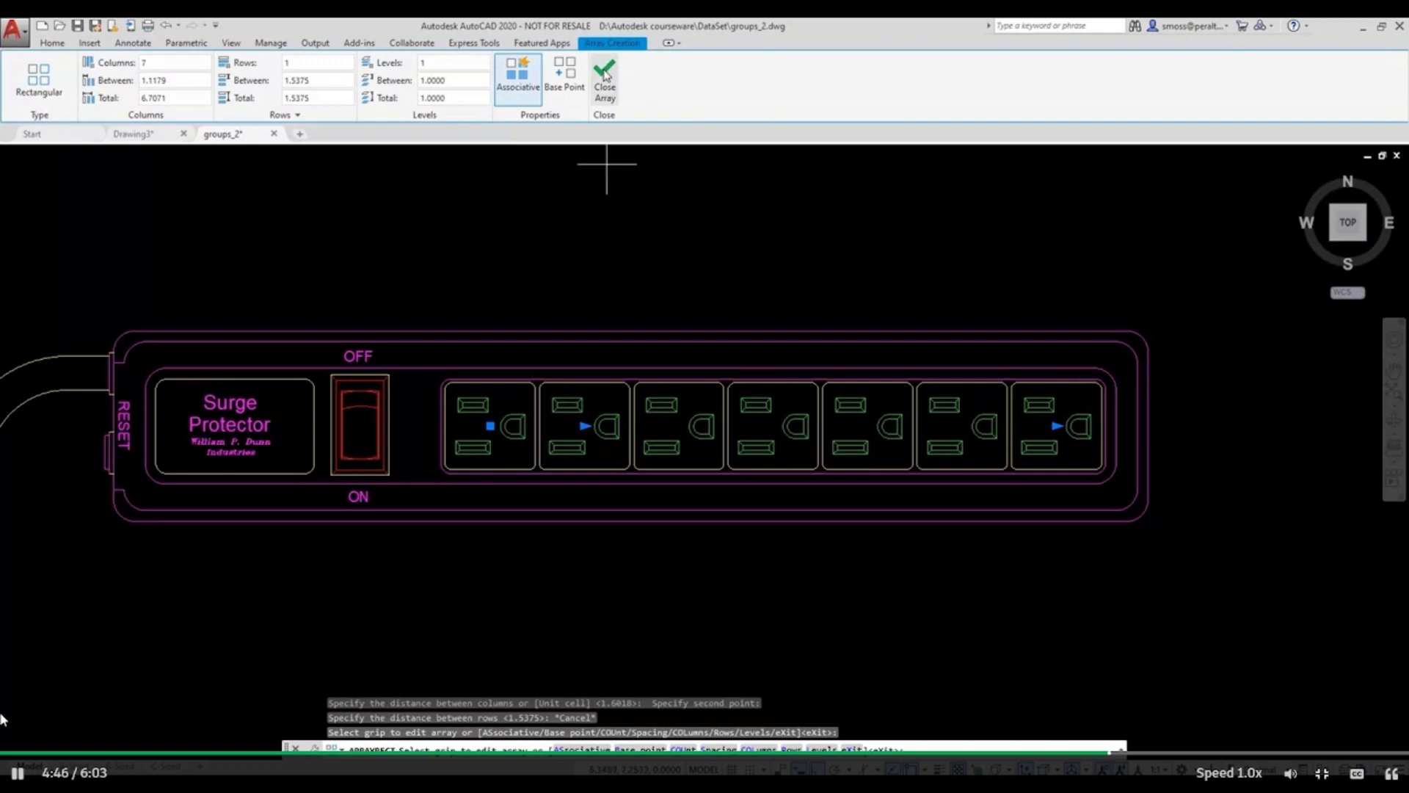
key("Return")
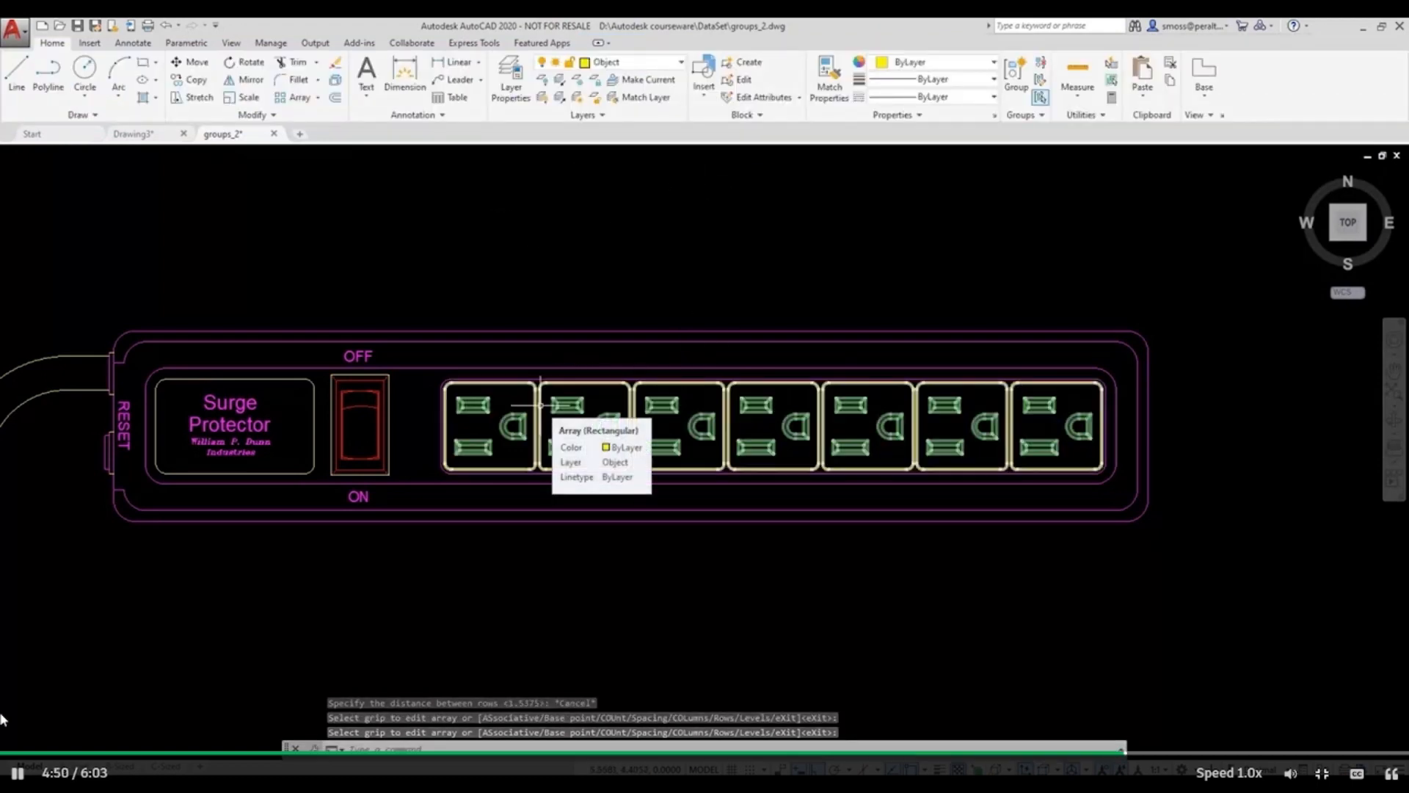
key("Escape")
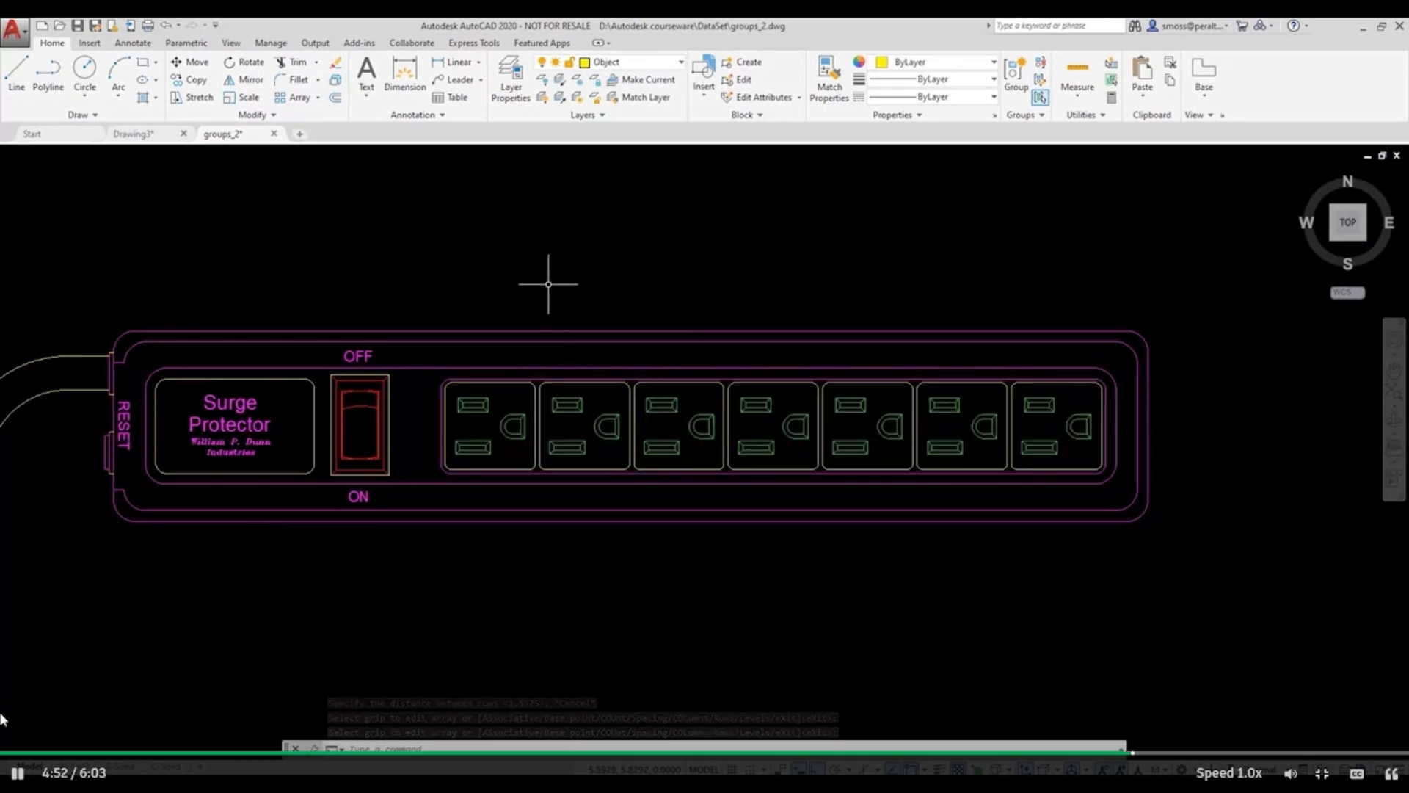
- Insert the "singapore outlet" block into the surge protector drawing
left_click(89, 42)
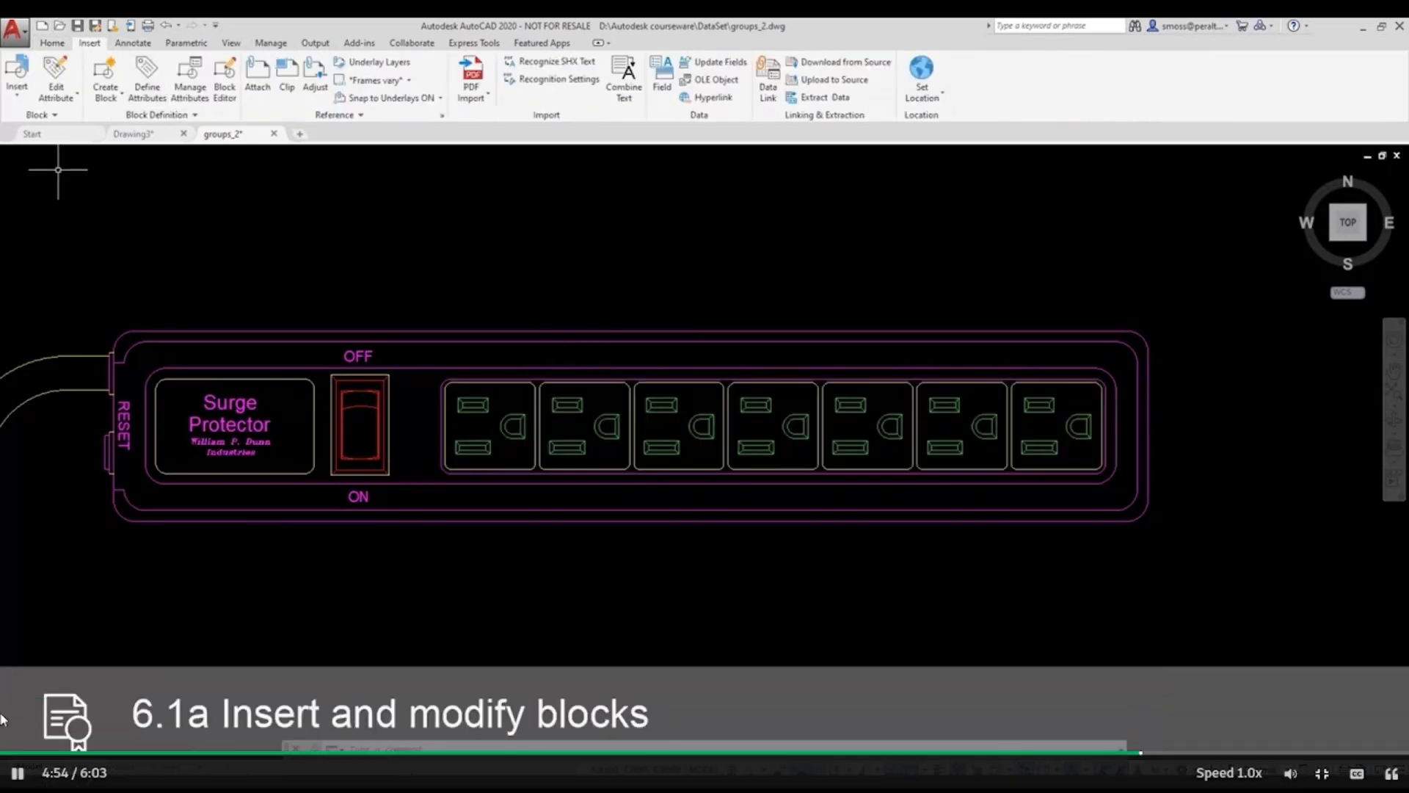
left_click(15, 99)
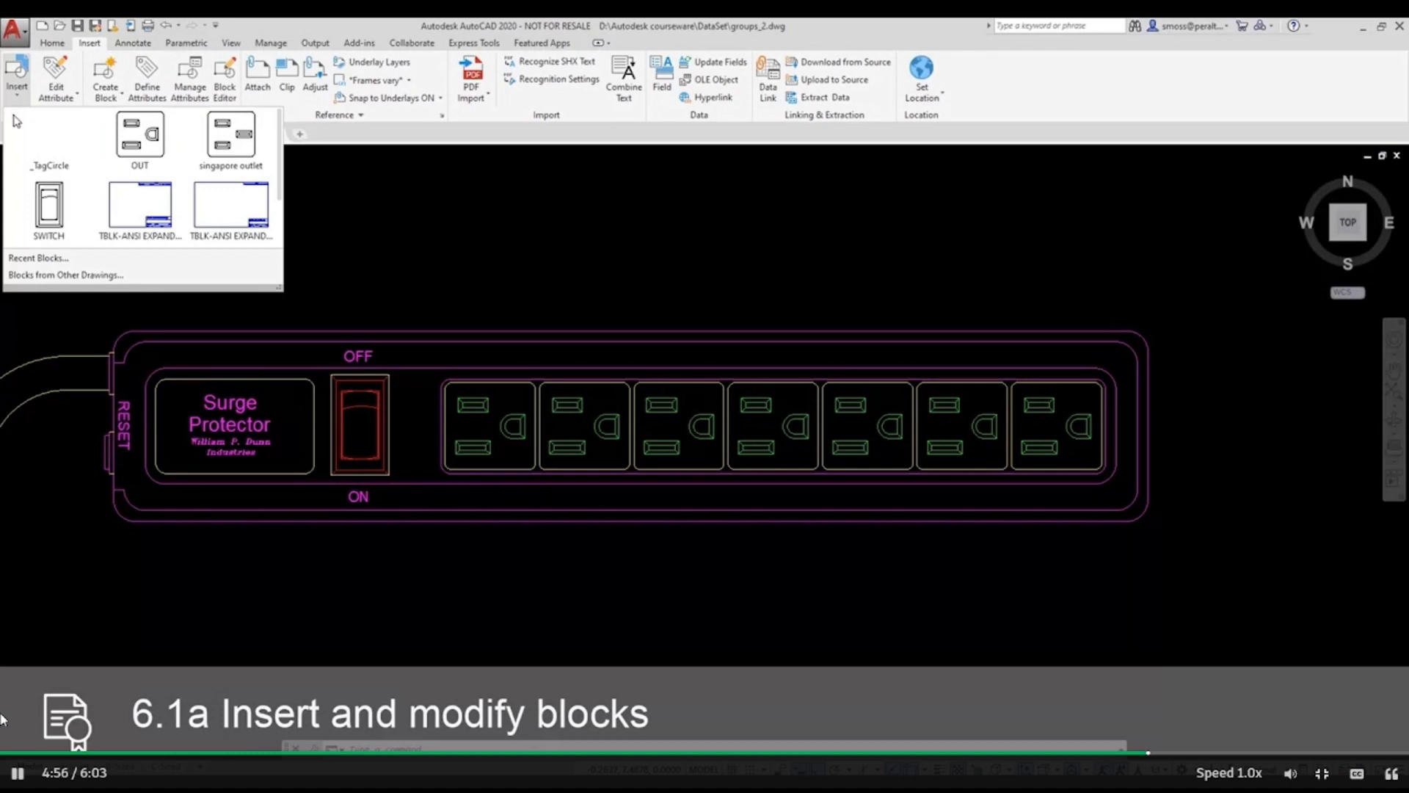
left_click(230, 134)
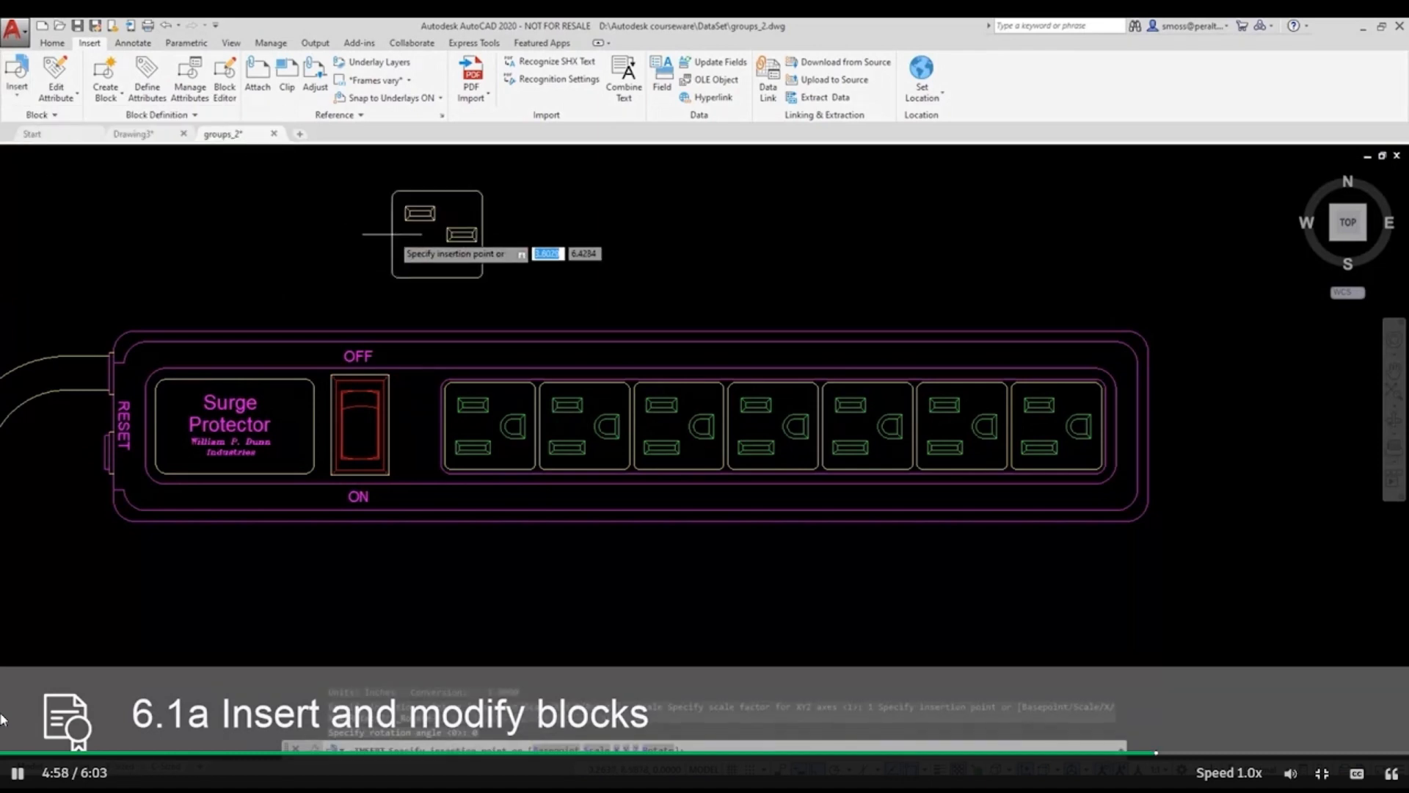